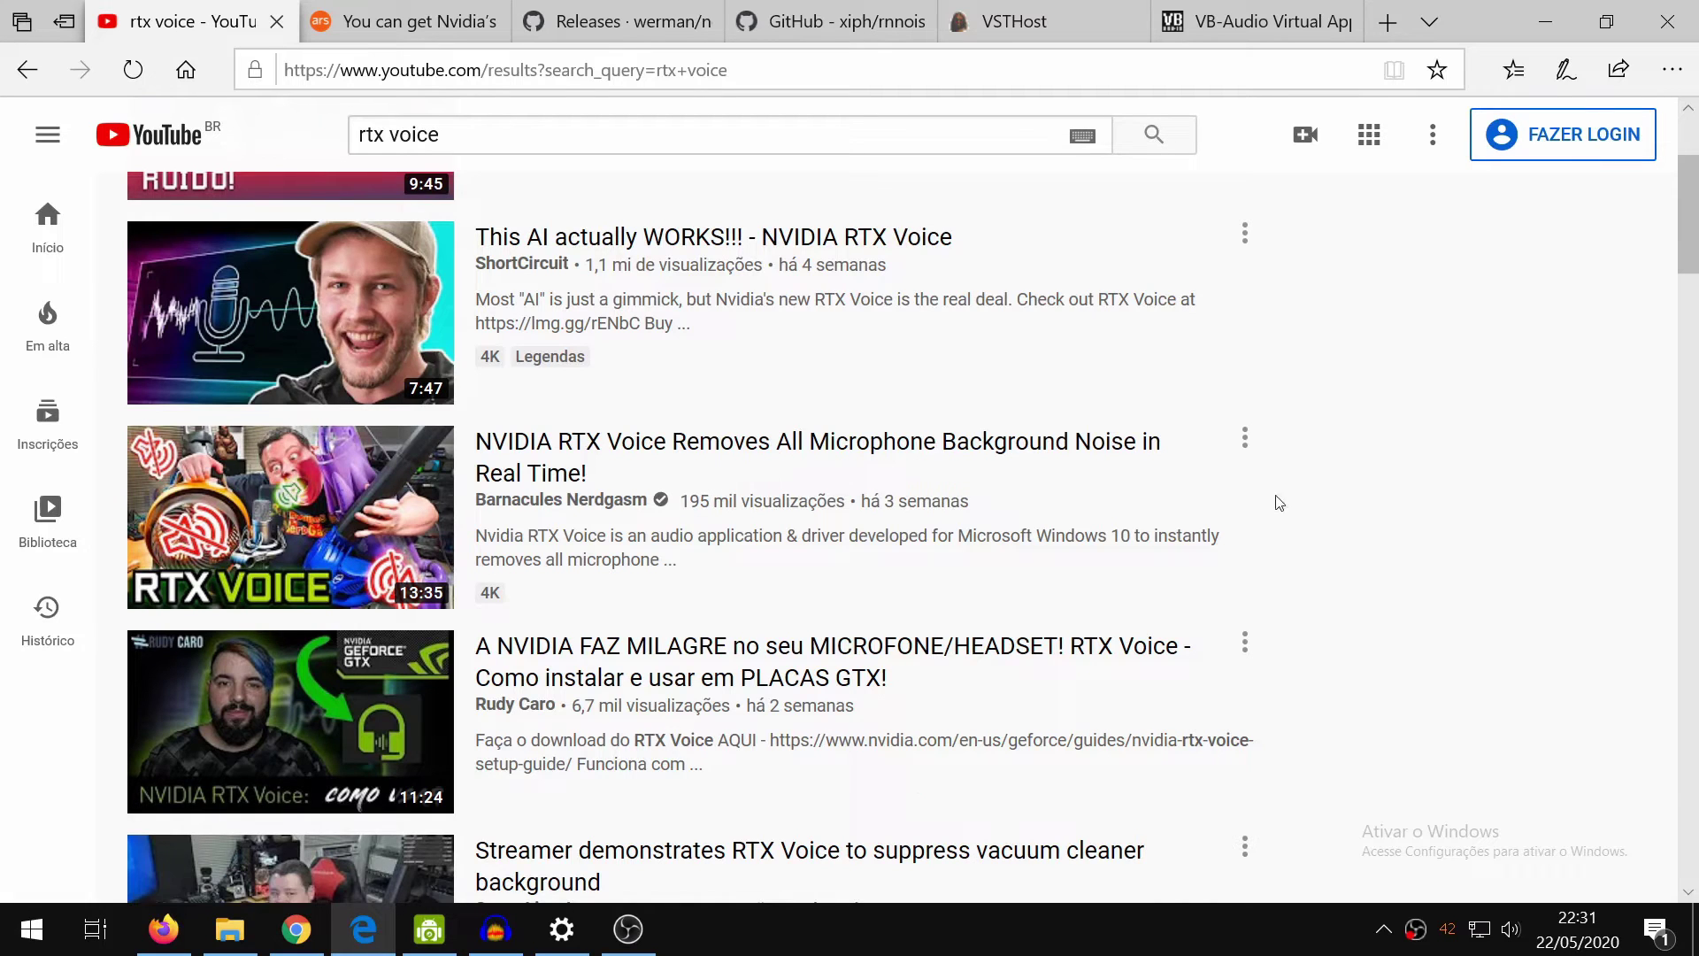
Look over the RTX Voice video thumbnails in the YouTube search results
{"action": "mouse_move", "coordinate": [362, 375]}
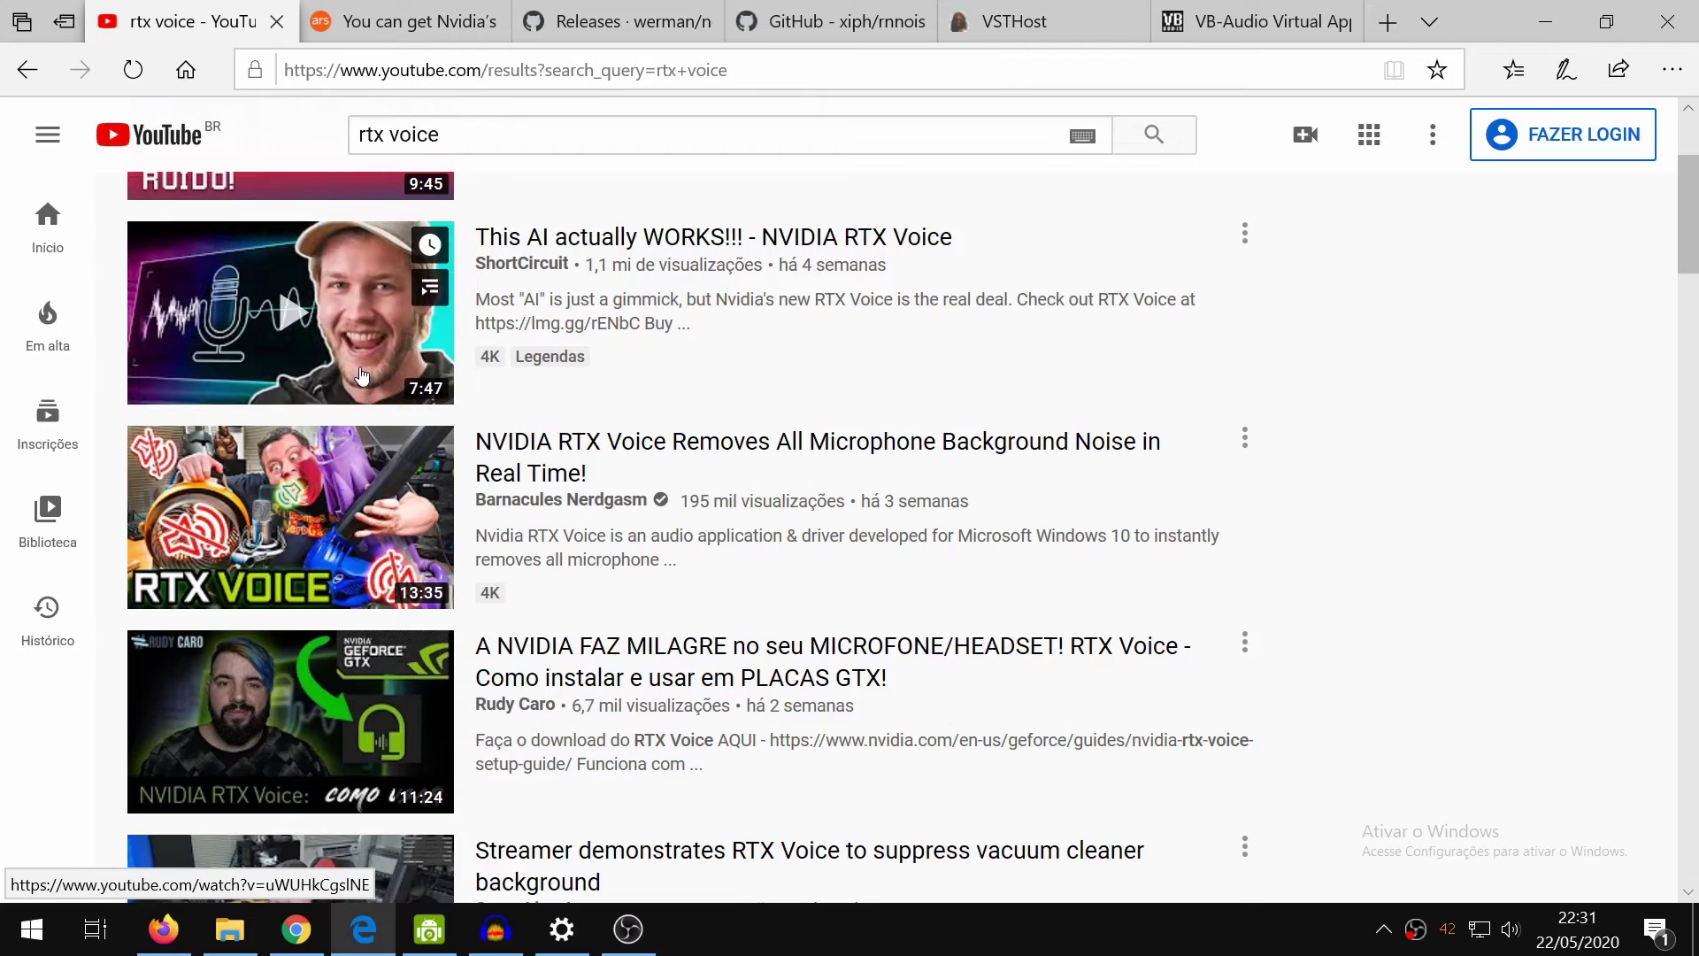
{"action": "mouse_move", "coordinate": [362, 489]}
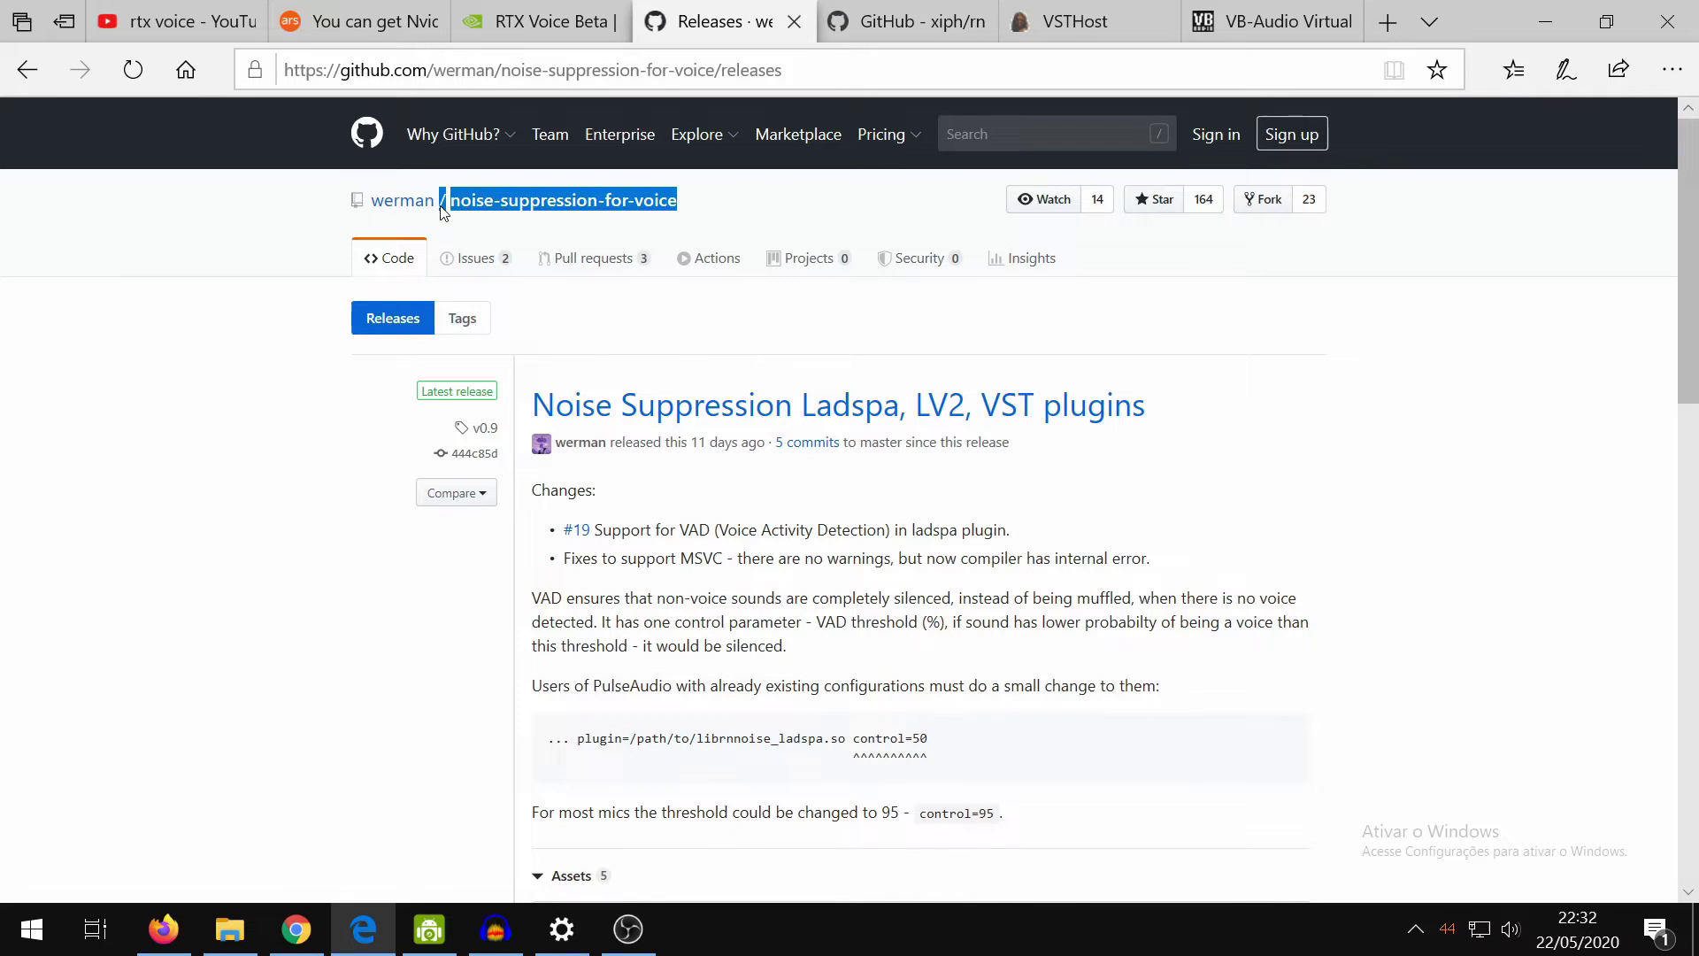
Read the xiph/rnnoise README and highlight the RNNoise description line
{"action": "left_click", "coordinate": [888, 23]}
{"action": "scroll", "coordinate": [805, 380], "scroll_direction": "down", "scroll_amount": 10}
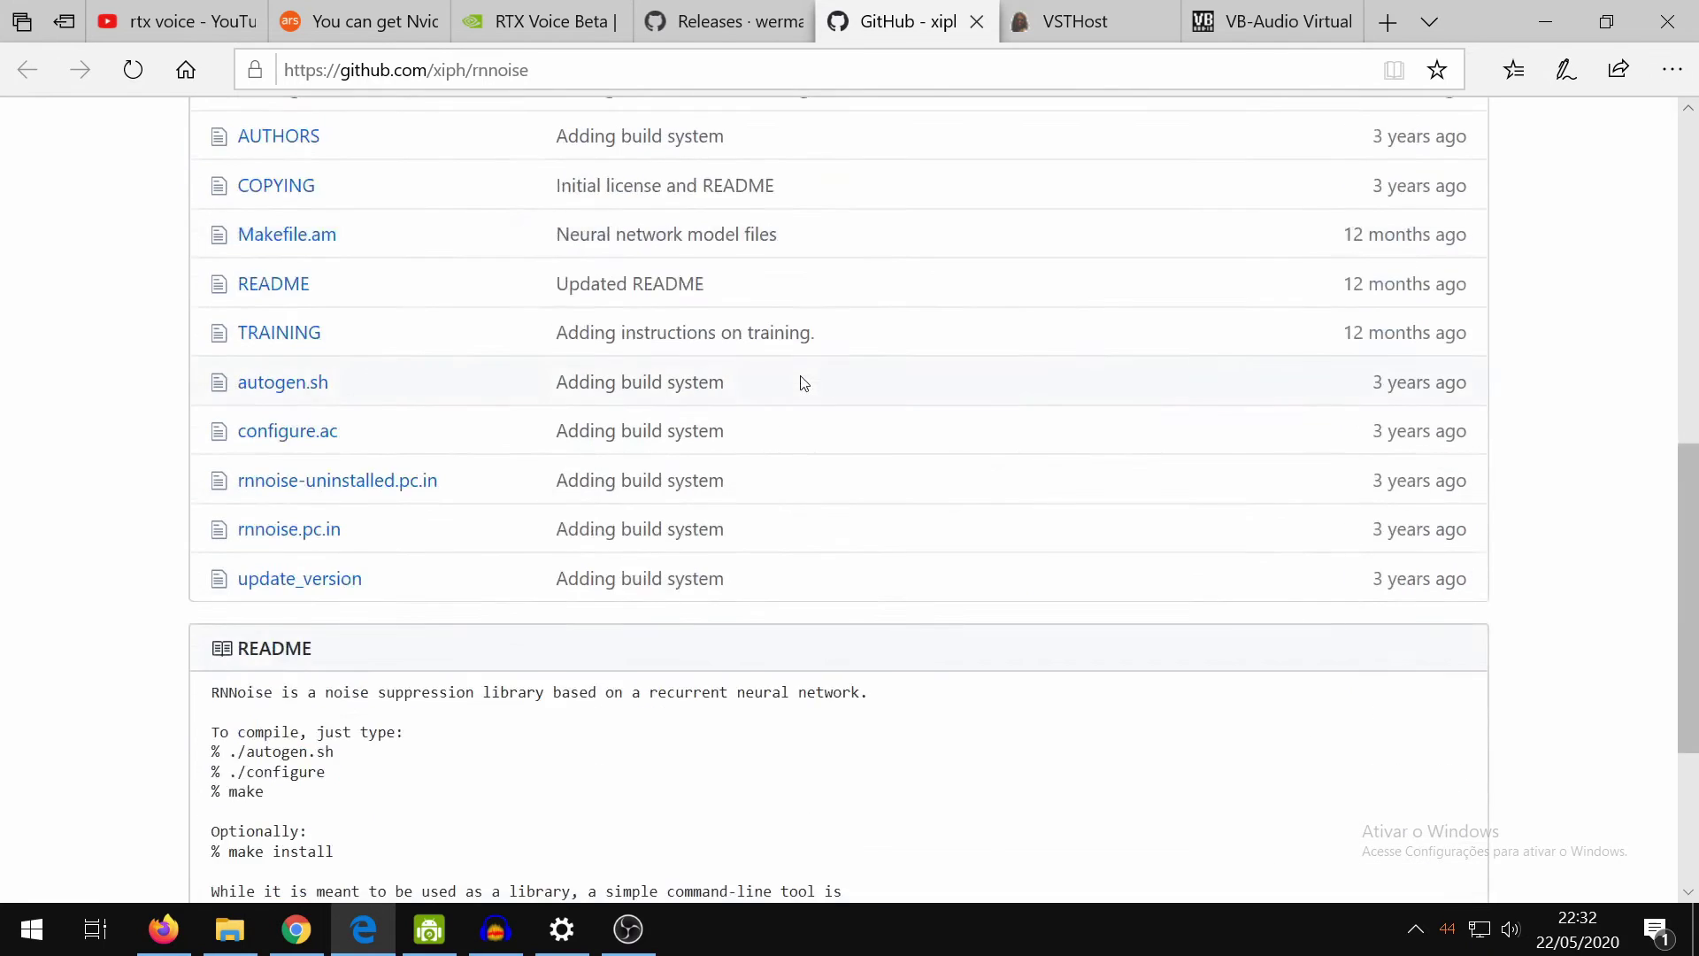
{"action": "left_click_drag", "start_coordinate": [870, 453], "coordinate": [183, 446]}
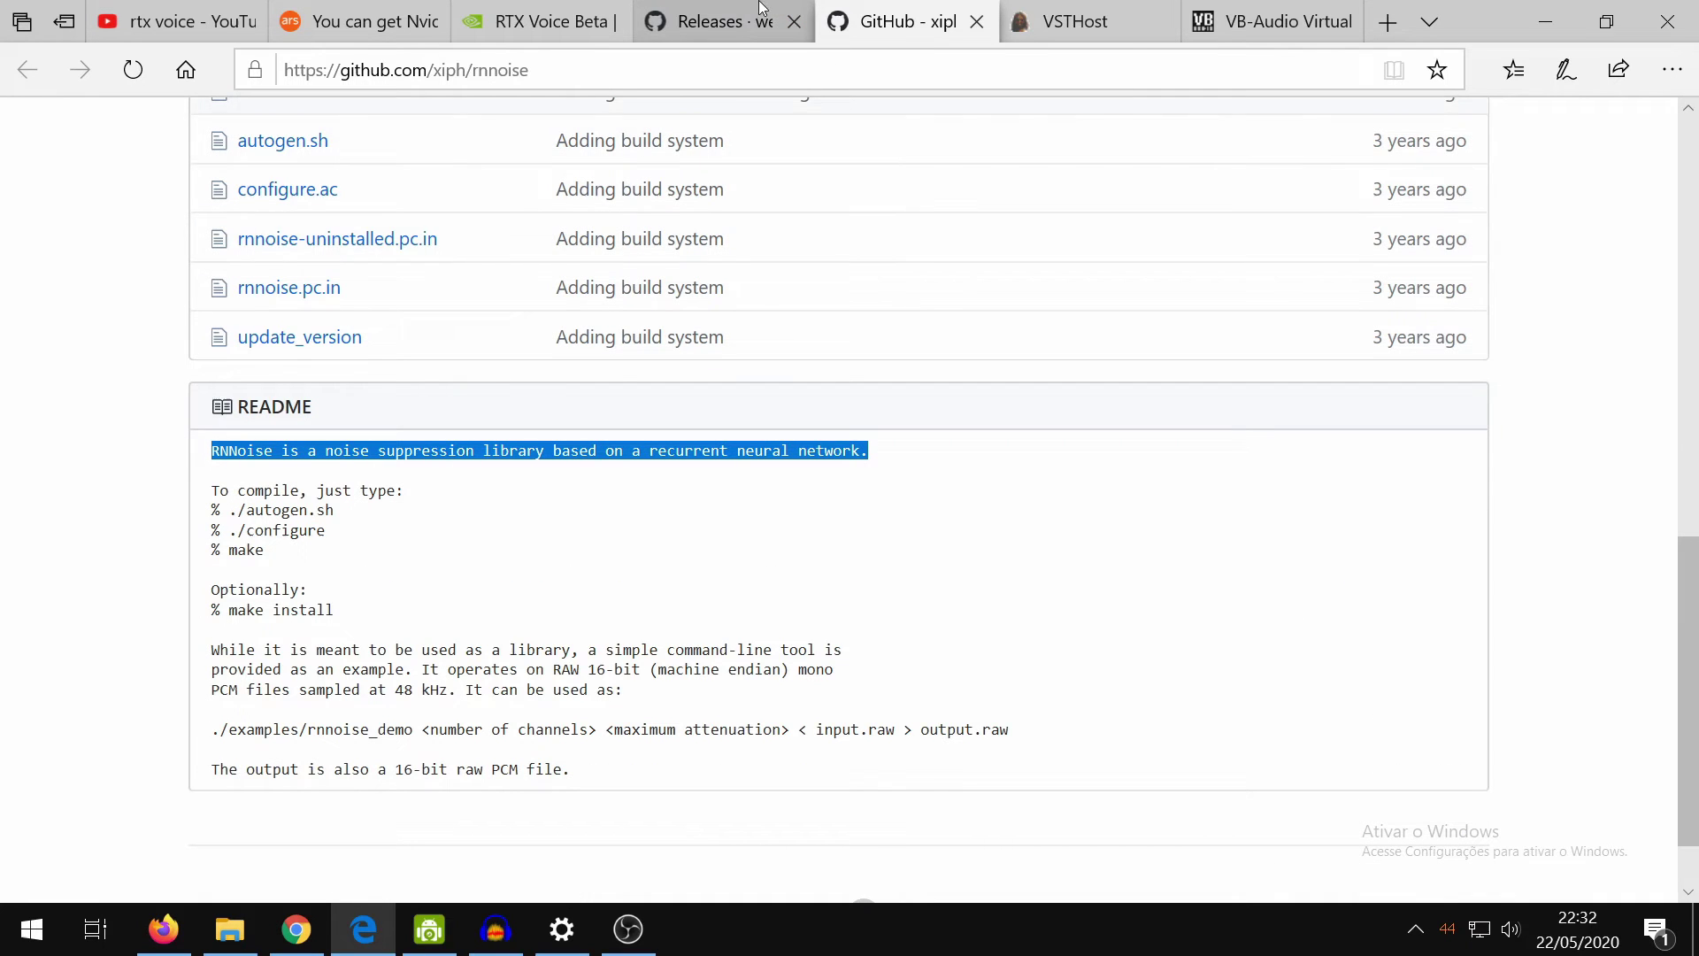
On the noise-suppression-for-voice releases page, highlight the VST plugins release title and windows_rnnoise_bin_x64.zip asset
{"action": "left_click", "coordinate": [711, 17]}
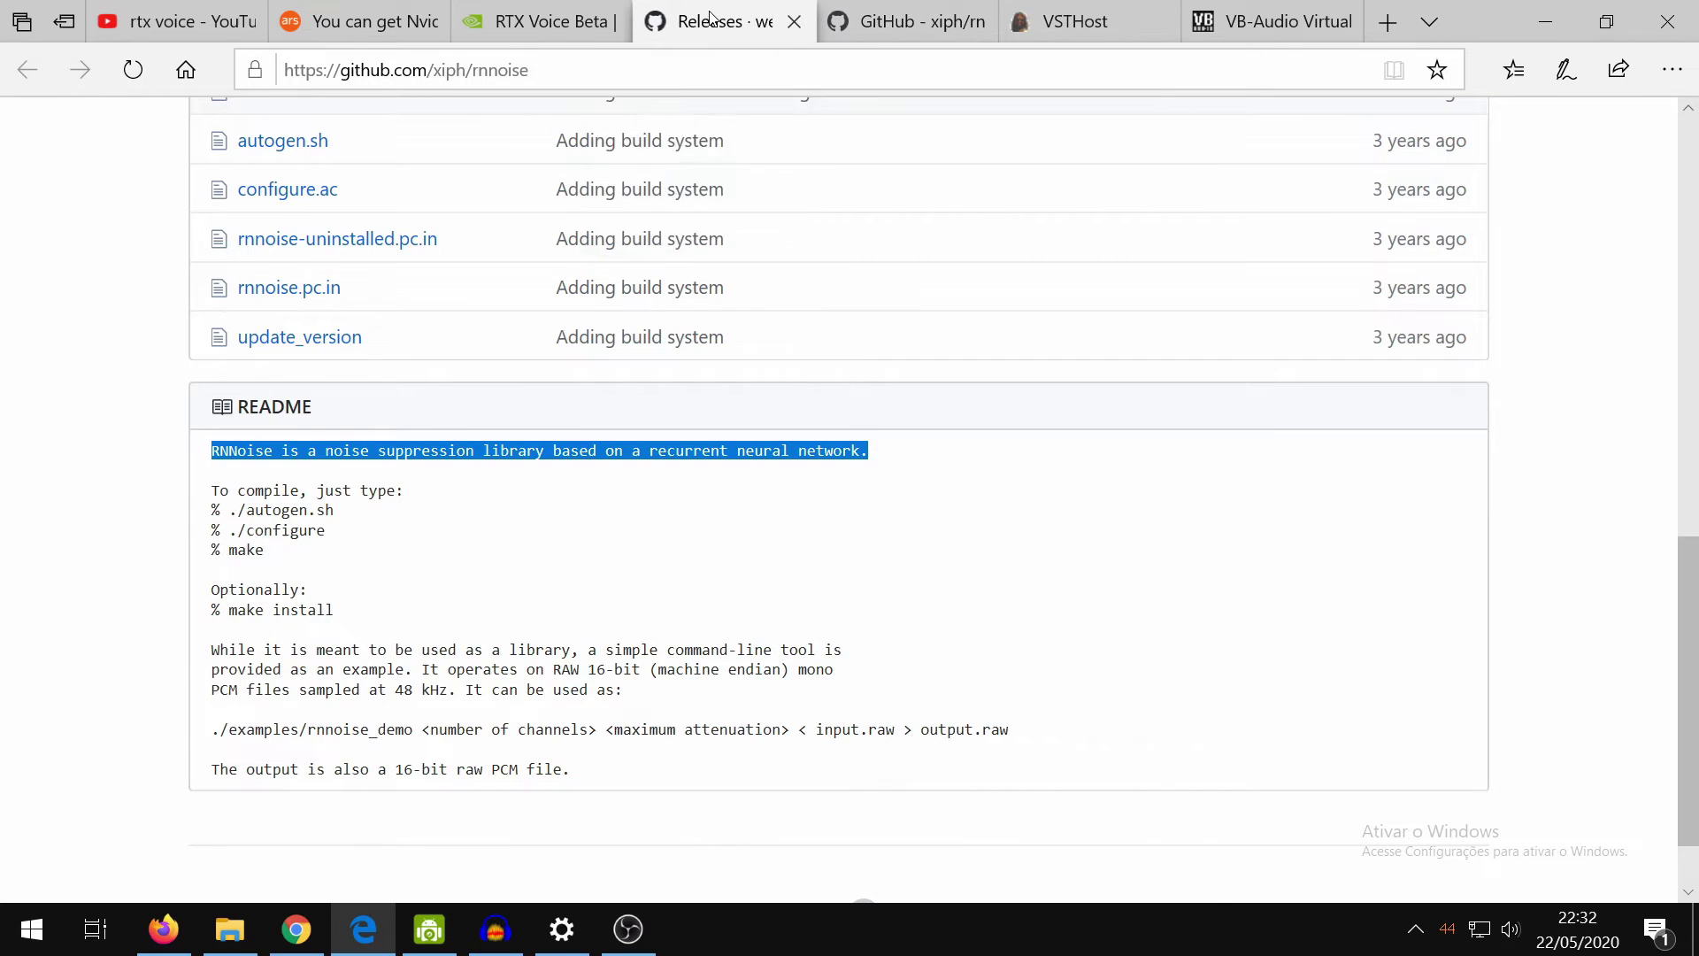
{"action": "scroll", "coordinate": [875, 453], "scroll_direction": "down", "scroll_amount": 10}
{"action": "scroll", "coordinate": [875, 453], "scroll_direction": "up", "scroll_amount": 1}
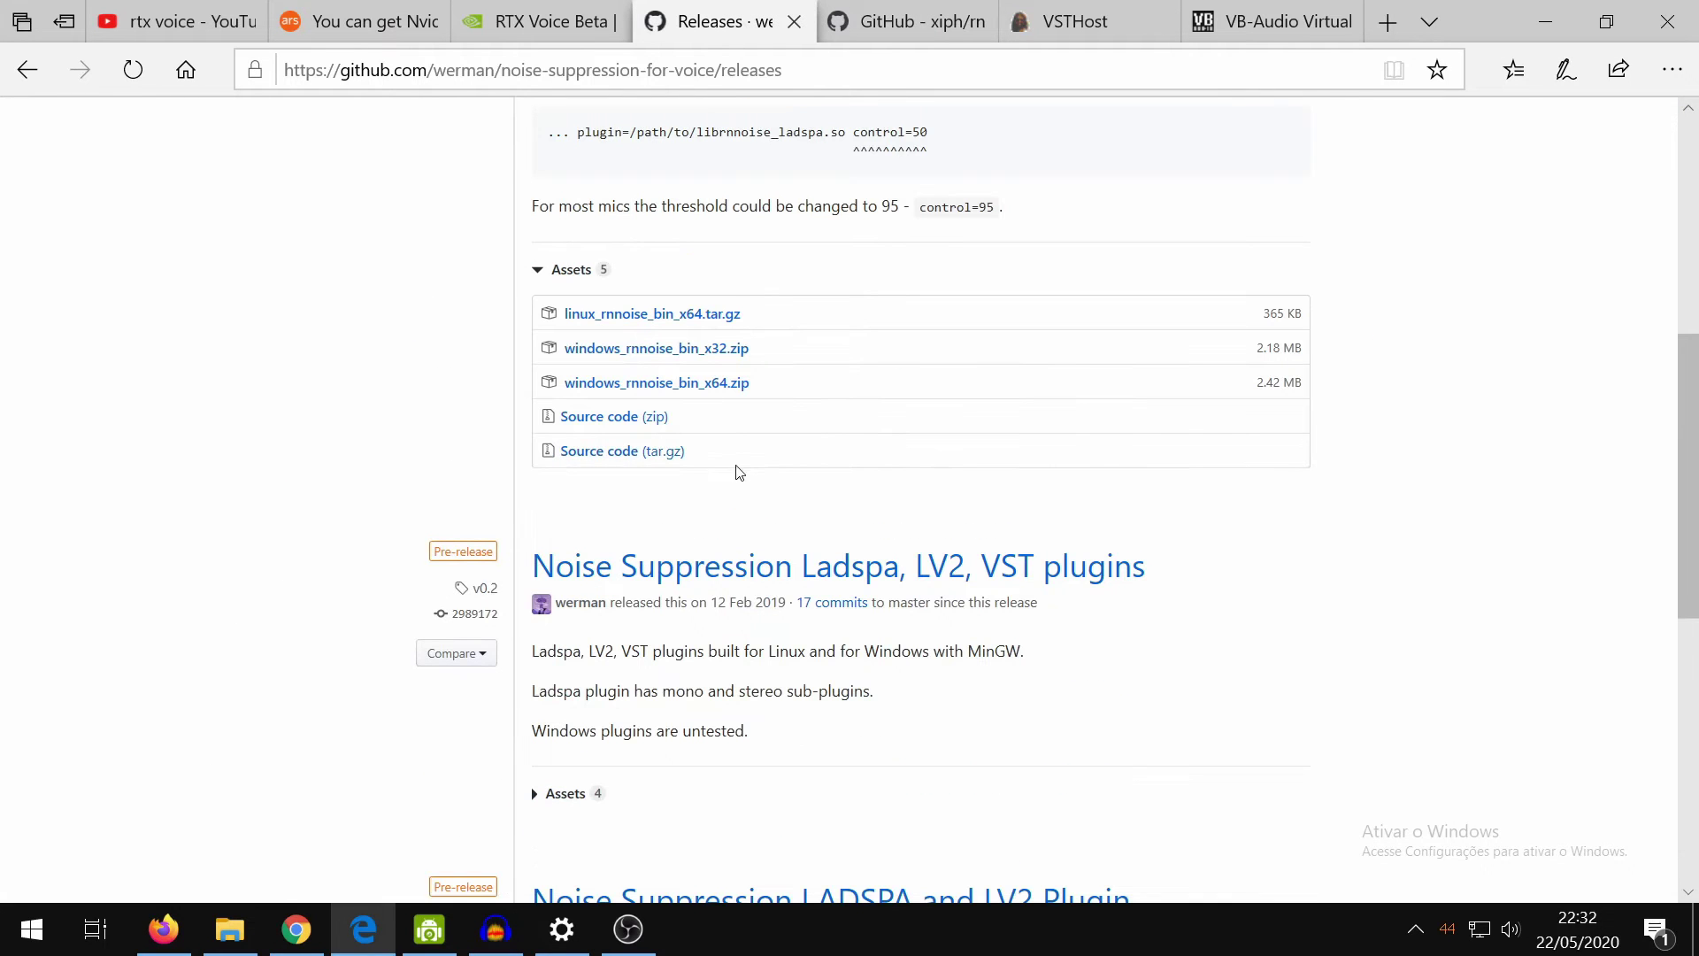
{"action": "left_click_drag", "start_coordinate": [774, 394], "coordinate": [548, 389]}
{"action": "scroll", "coordinate": [456, 418], "scroll_direction": "up", "scroll_amount": 1}
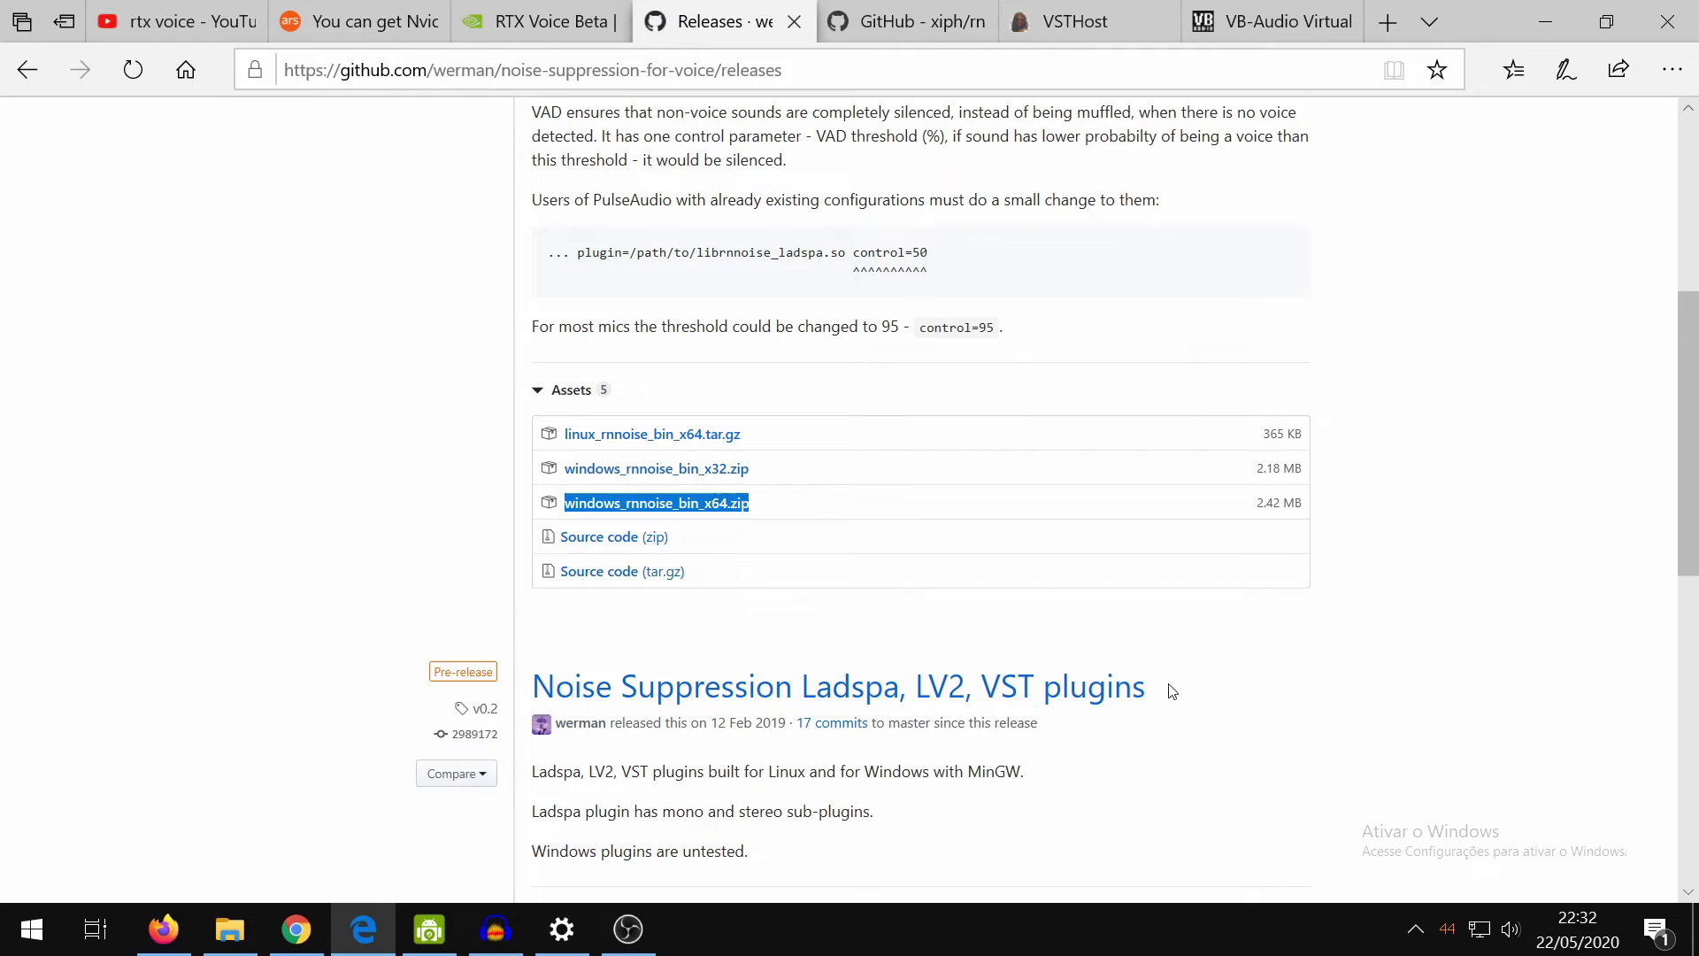
{"action": "left_click_drag", "start_coordinate": [1168, 688], "coordinate": [989, 689]}
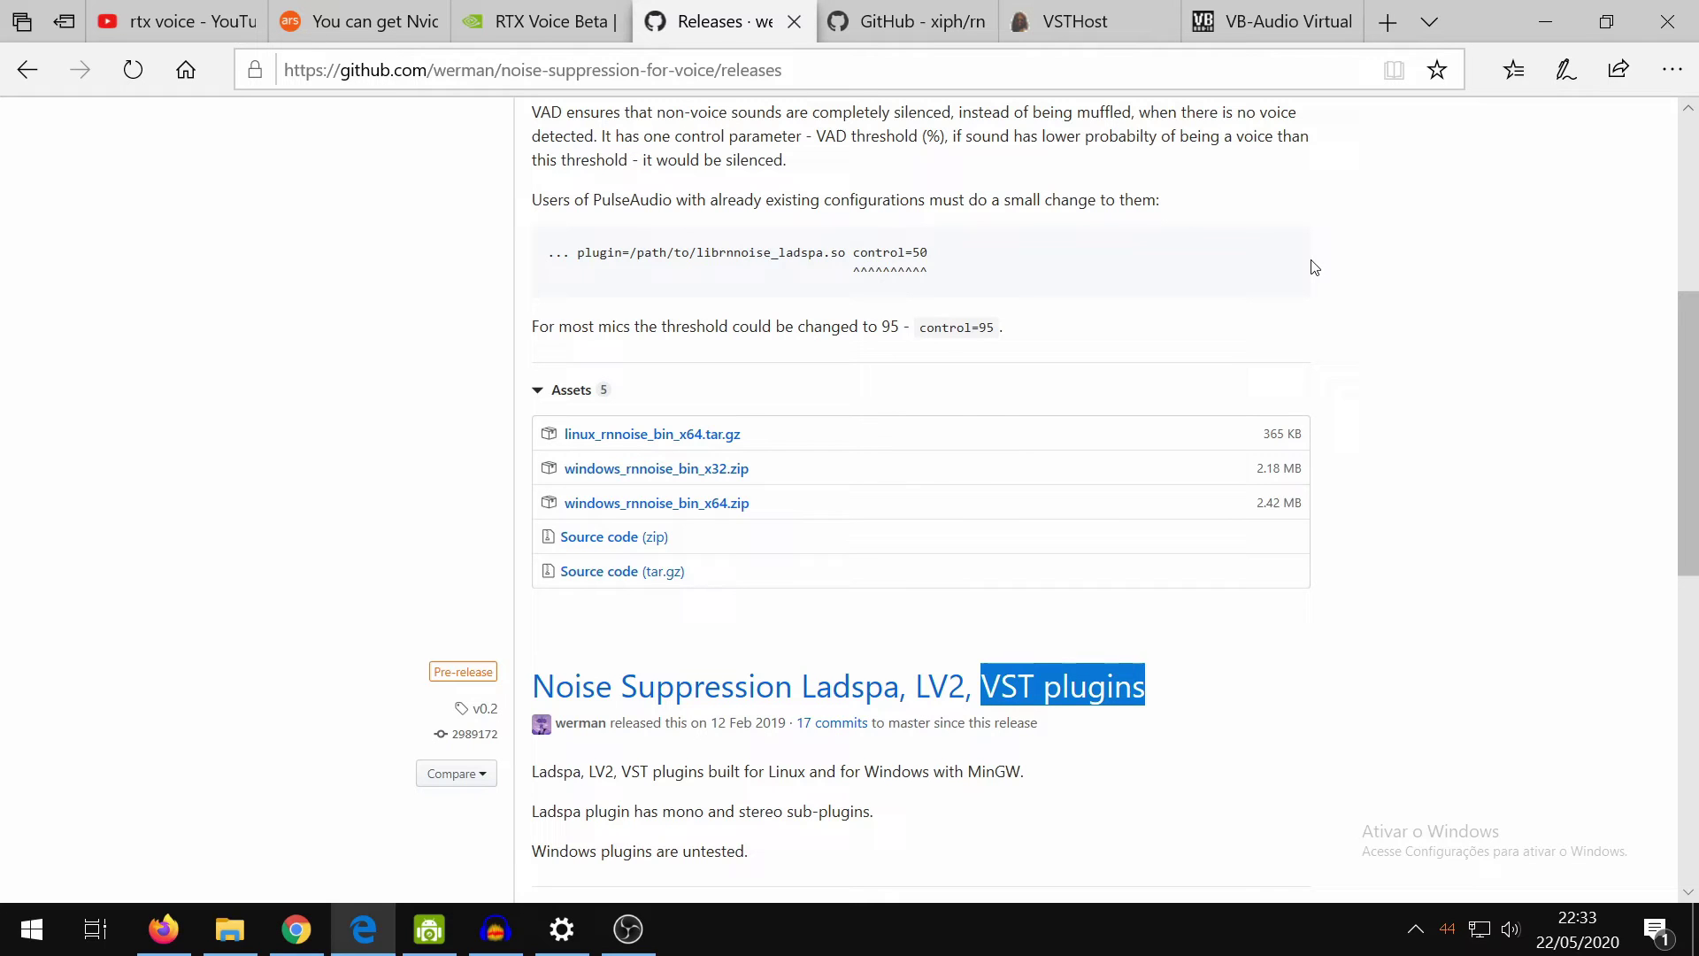
{"action": "left_click", "coordinate": [1052, 24]}
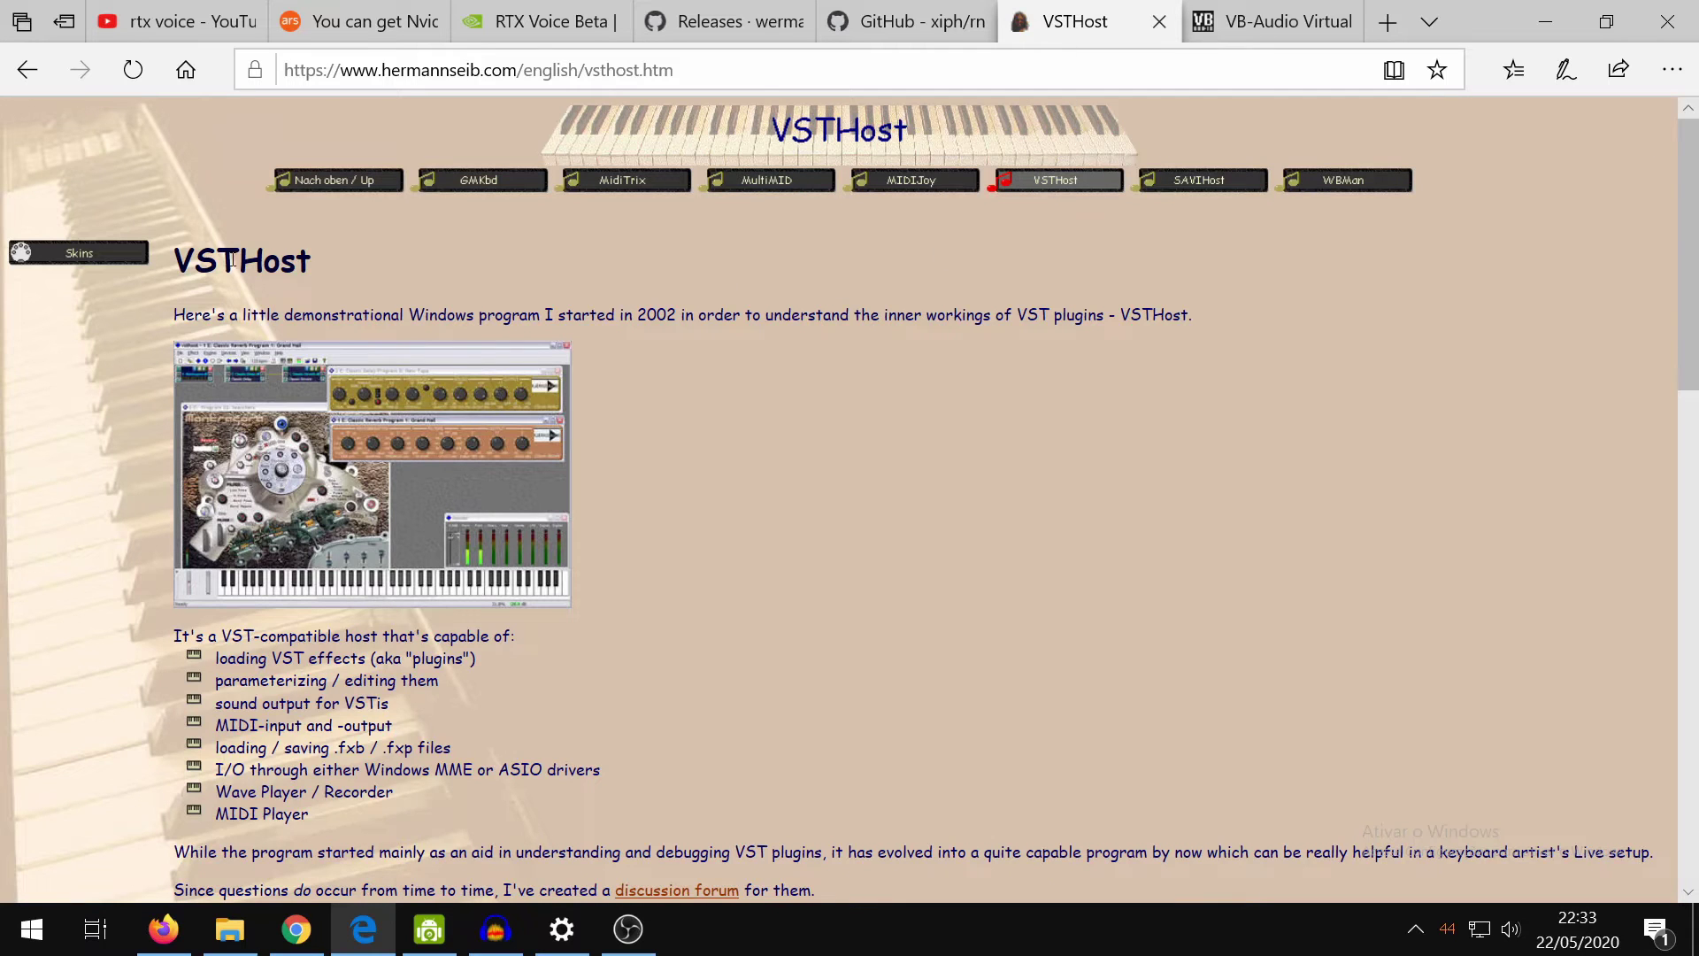
Highlight the vsthostx64.zip download on the VSTHost page and the VB-CABLE Virtual Audio Device heading
{"action": "left_click_drag", "start_coordinate": [334, 276], "coordinate": [172, 270]}
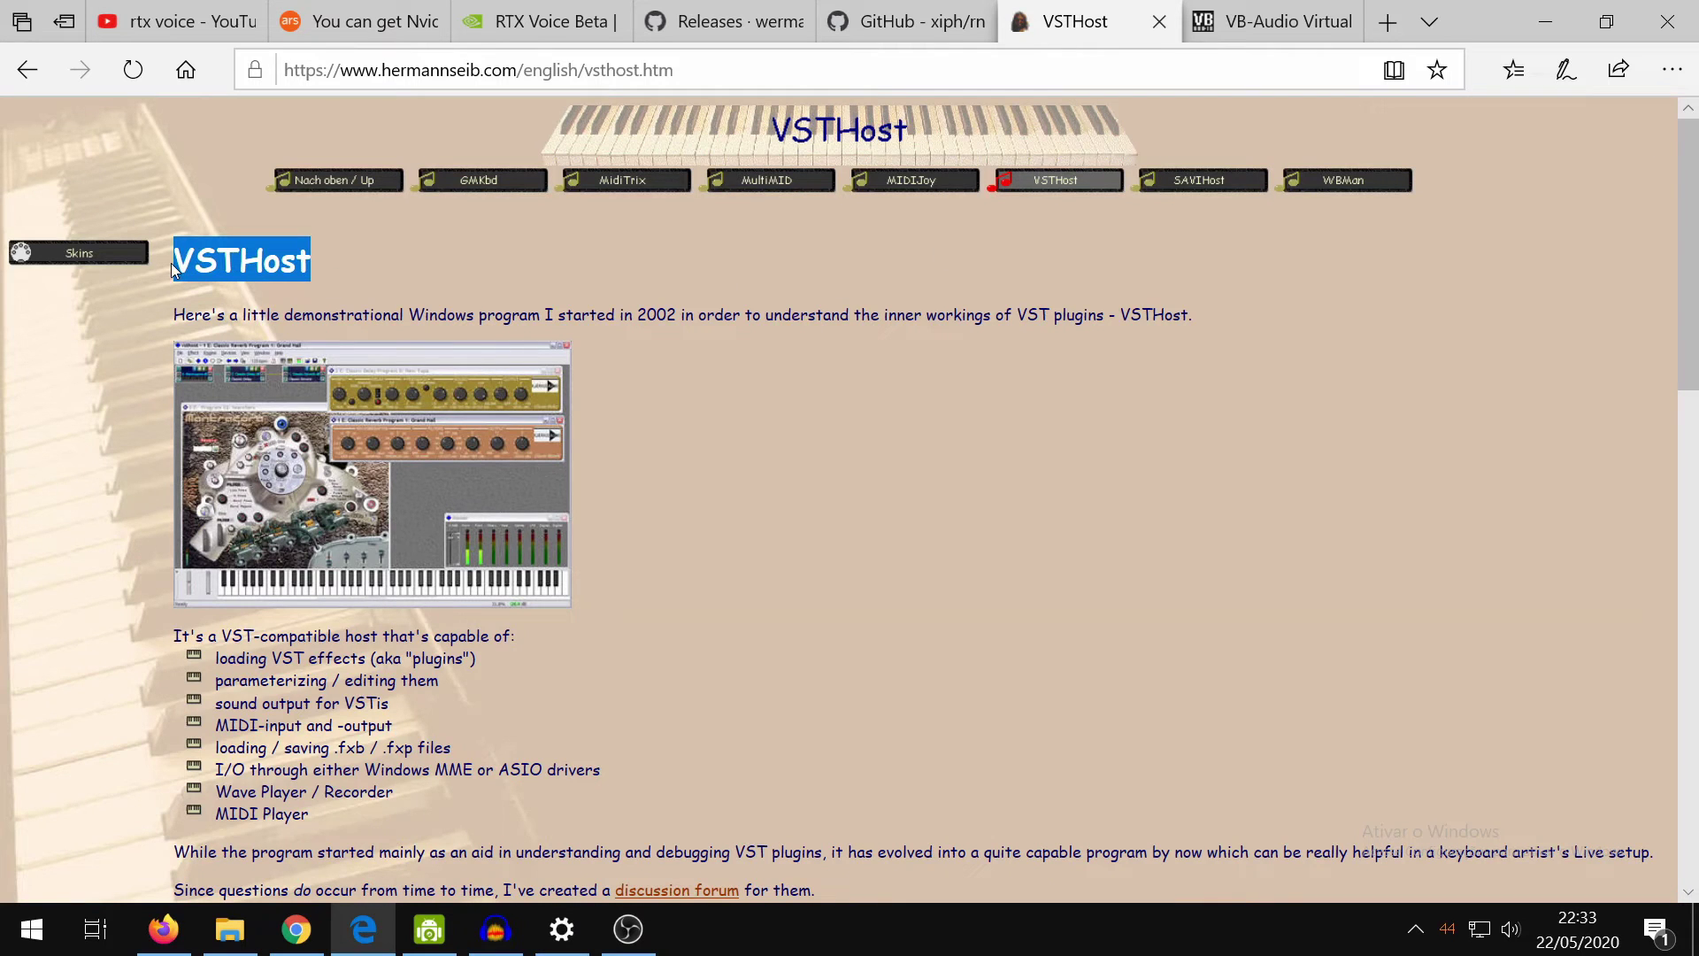
{"action": "left_click", "coordinate": [879, 433]}
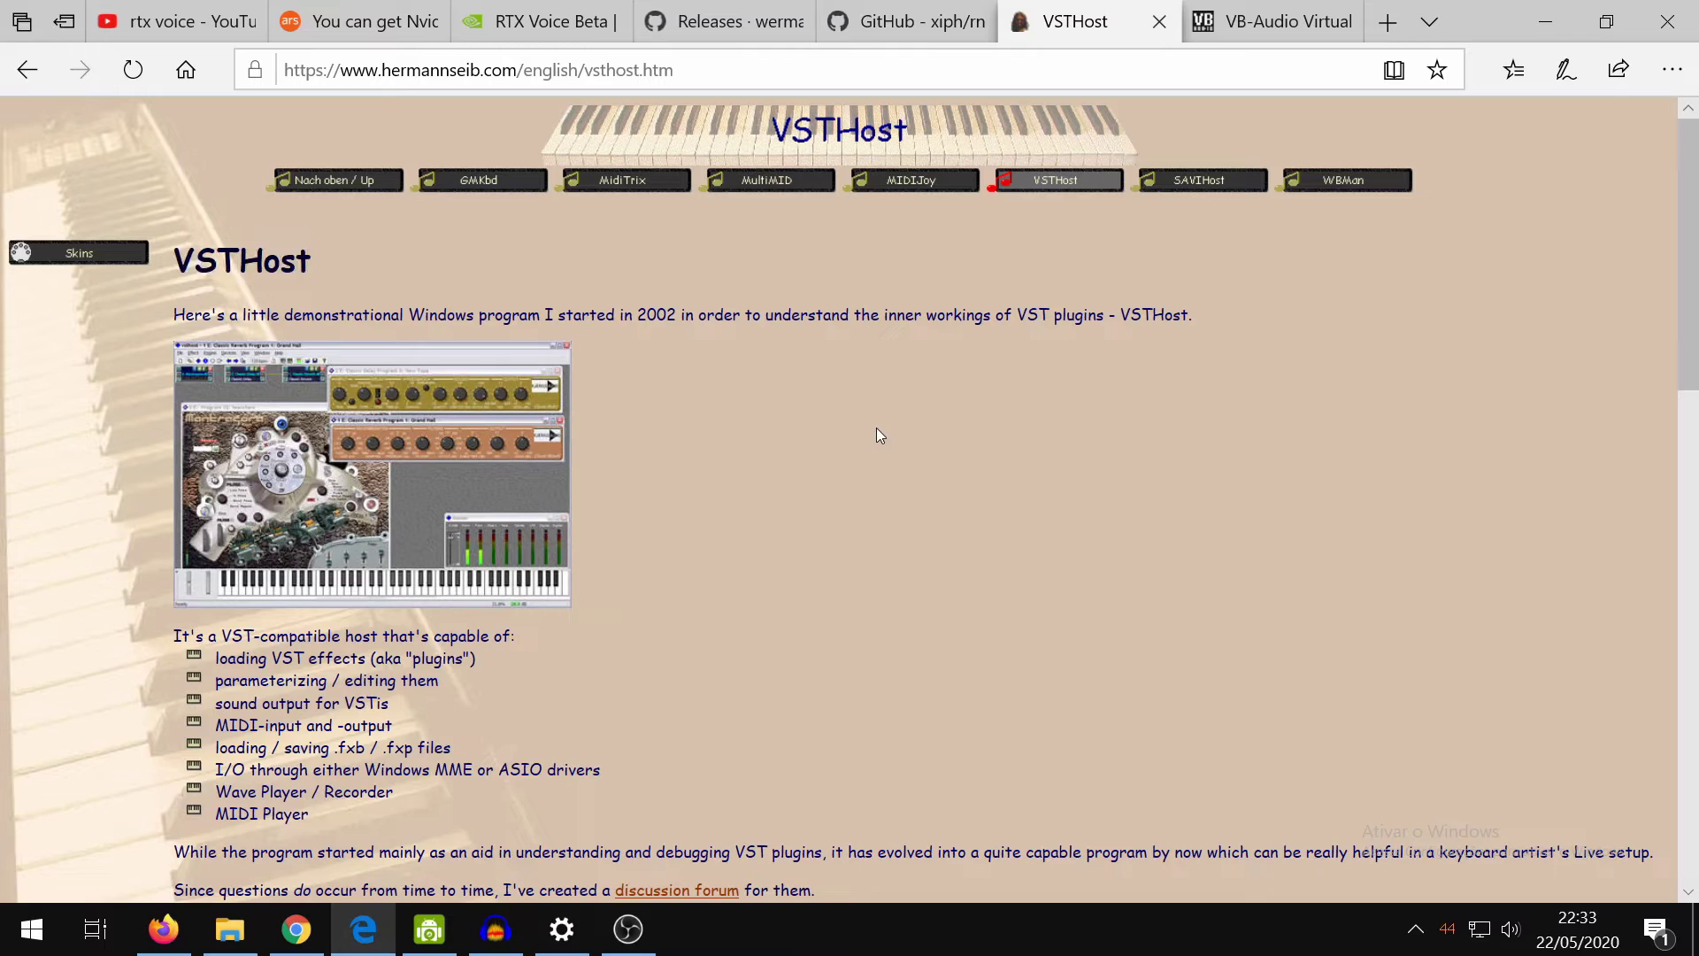
{"action": "scroll", "coordinate": [878, 433], "scroll_direction": "down", "scroll_amount": 5}
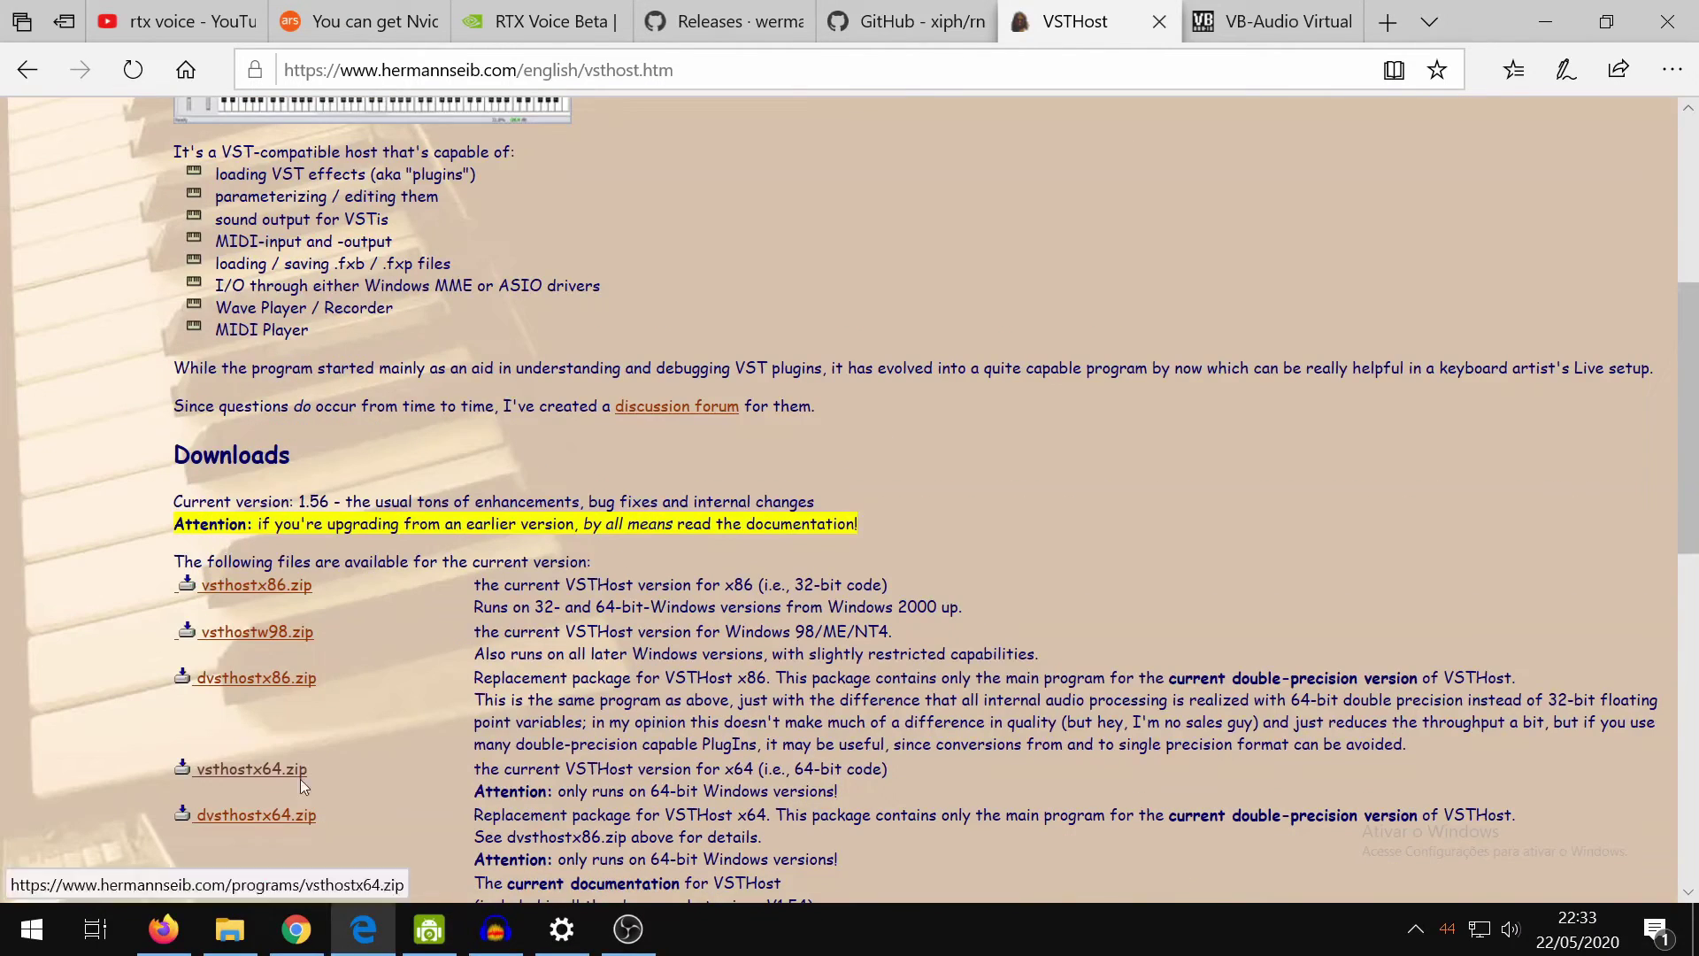
{"action": "left_click_drag", "start_coordinate": [328, 773], "coordinate": [191, 778]}
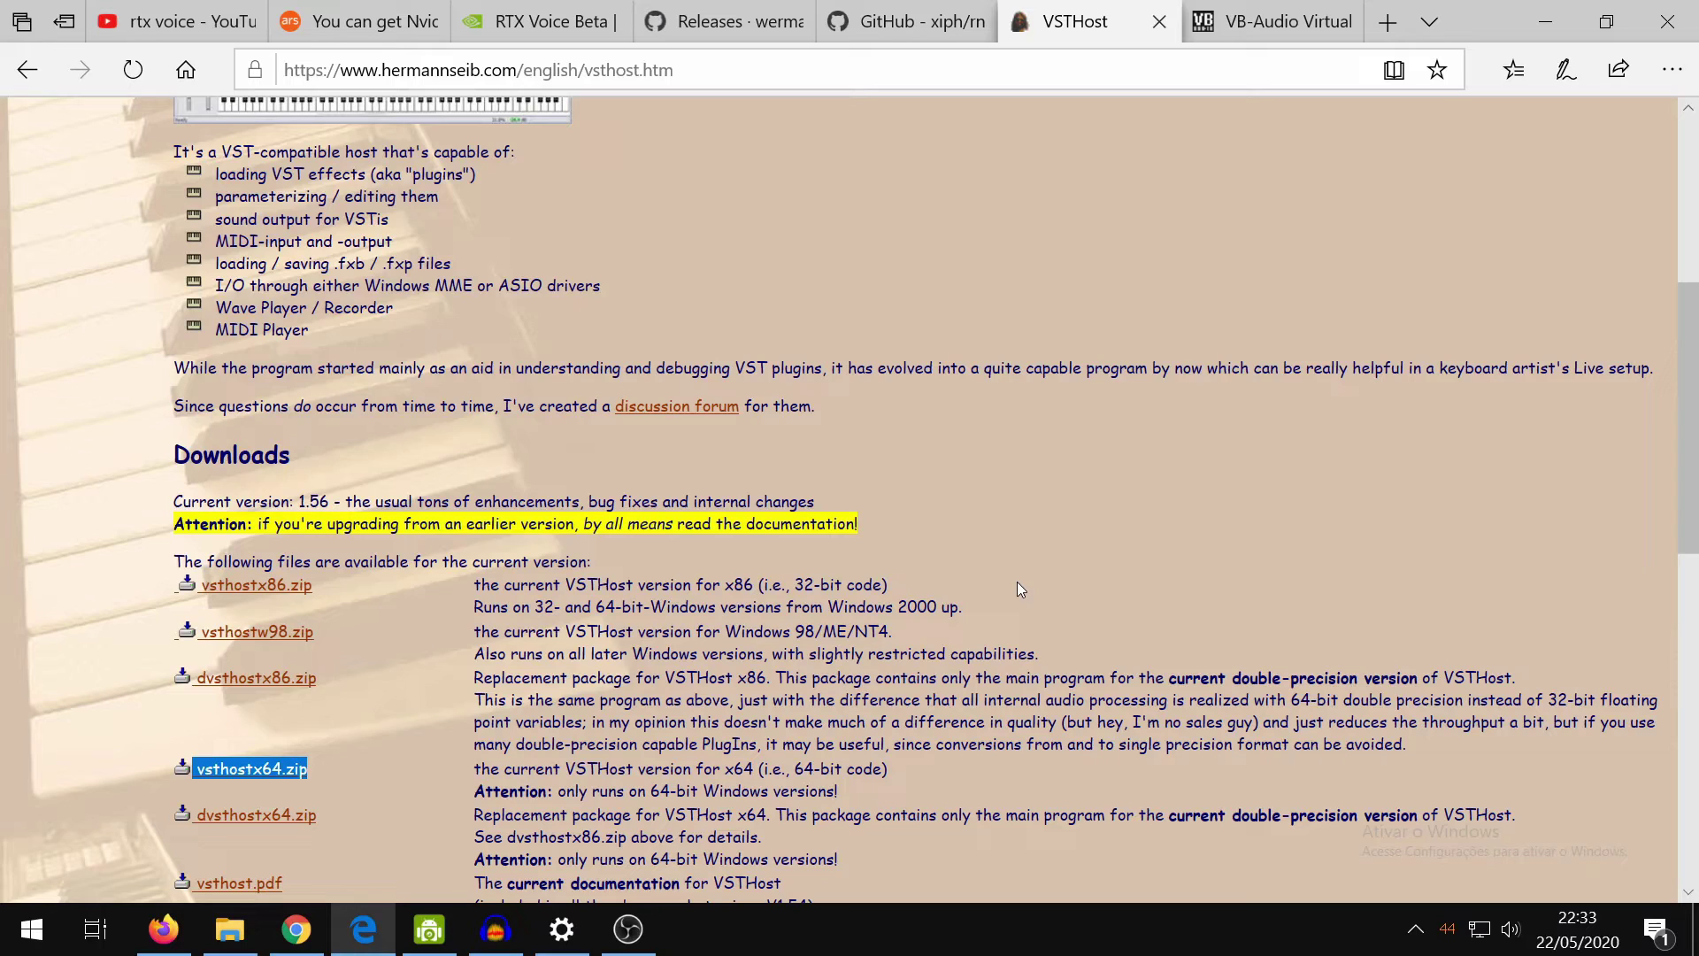
{"action": "left_click", "coordinate": [1255, 27]}
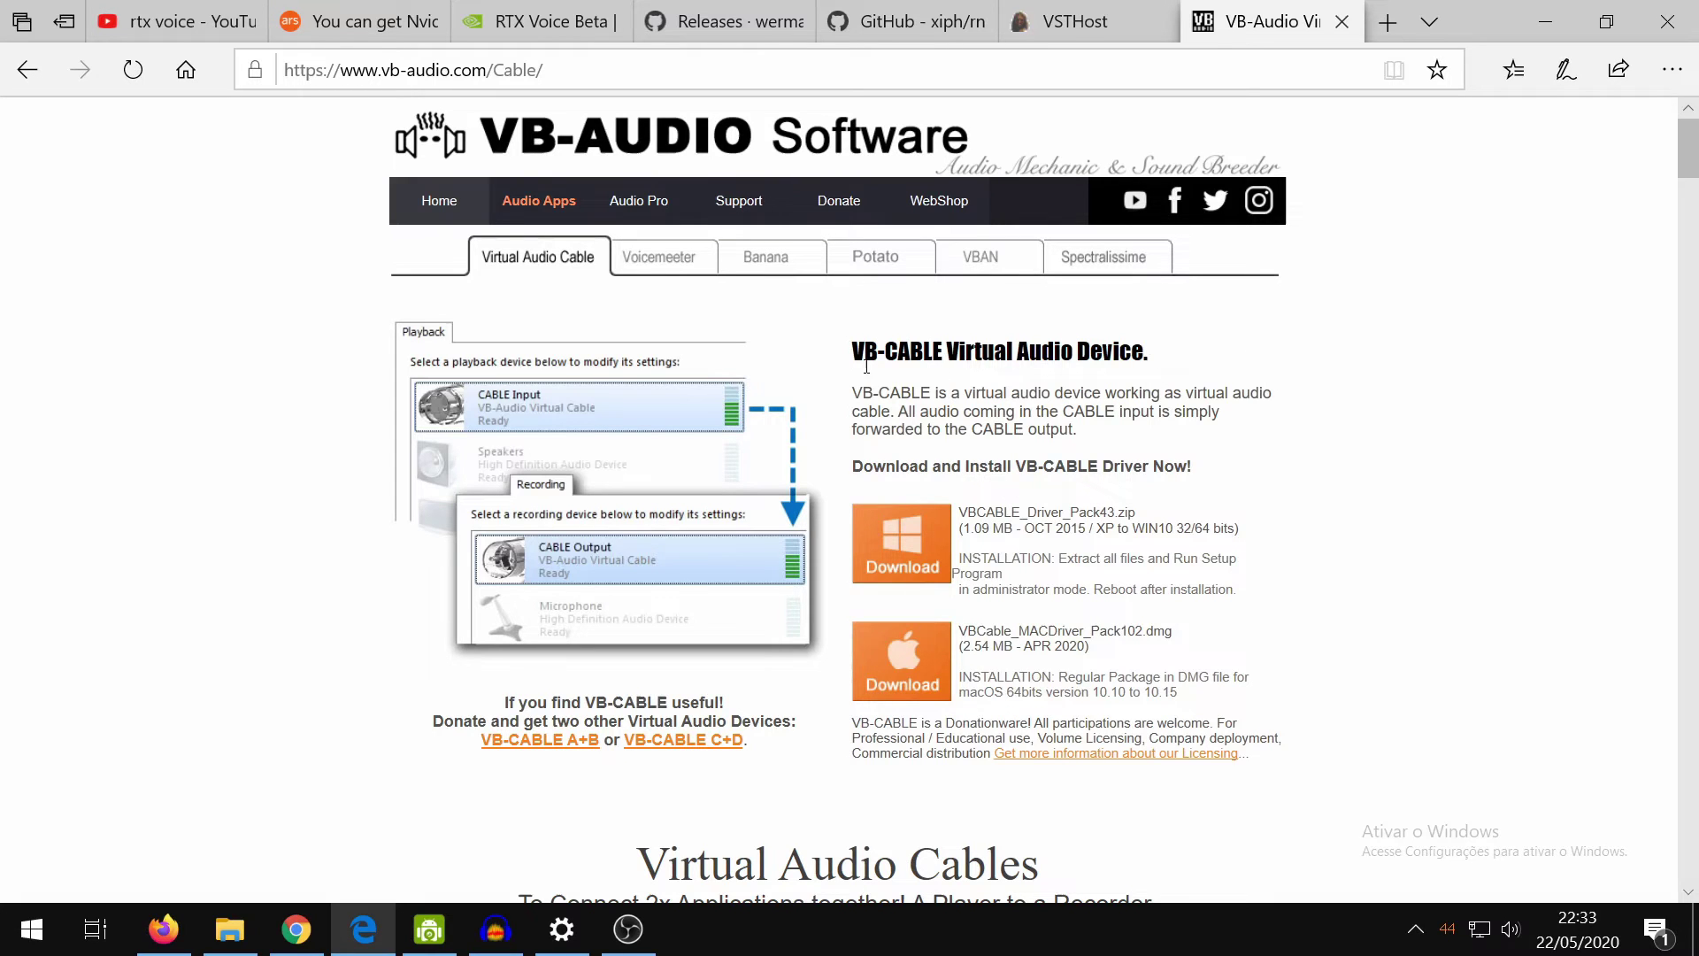
{"action": "left_click_drag", "start_coordinate": [1155, 354], "coordinate": [832, 339]}
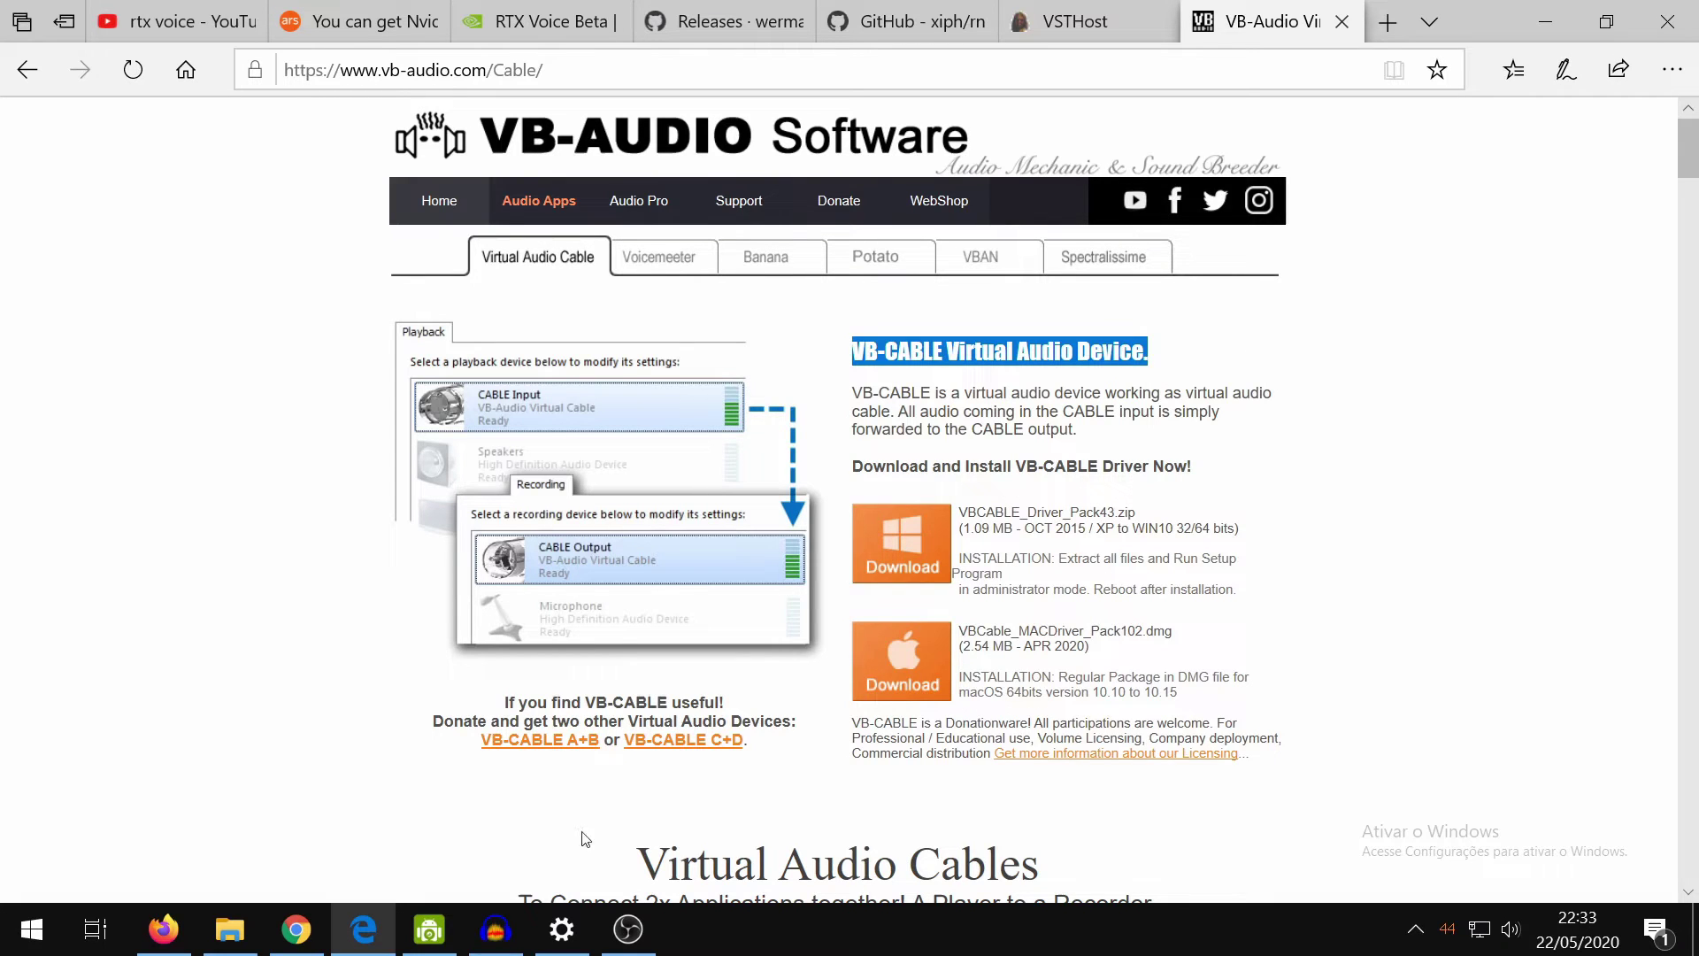
Extract all three downloaded zips into the ruido folder with 7-Zip's Extrair Aqui
{"action": "left_click", "coordinate": [227, 929]}
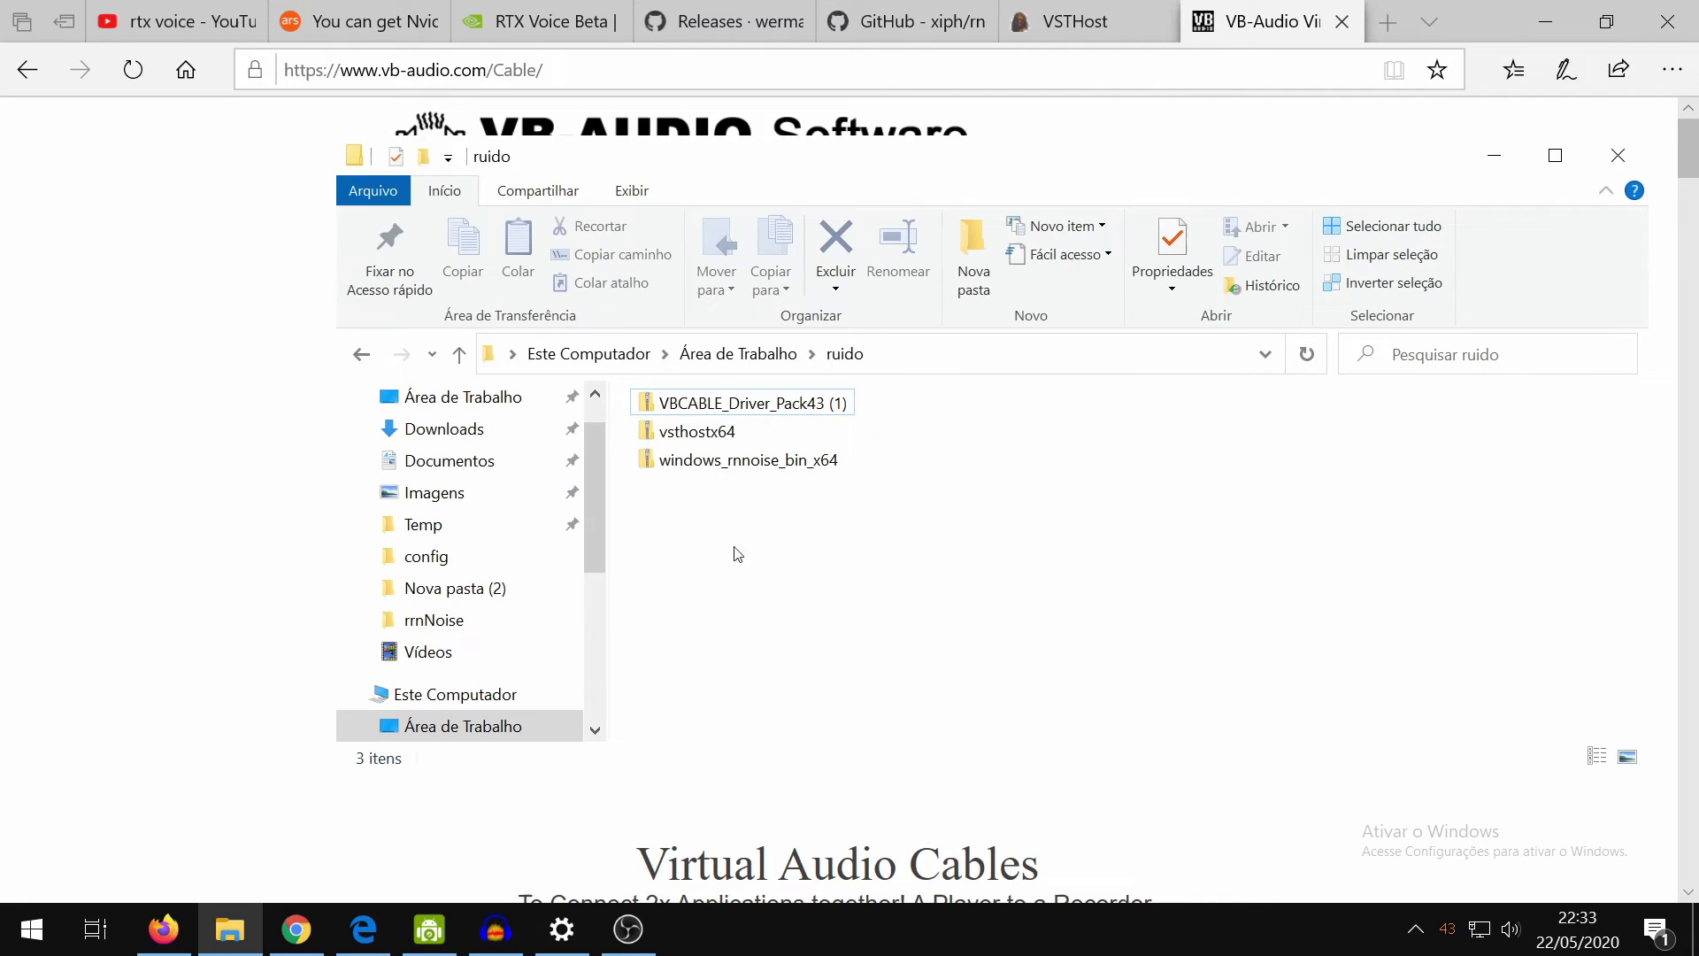
{"action": "left_click_drag", "start_coordinate": [736, 558], "coordinate": [666, 395]}
{"action": "right_click", "coordinate": [666, 402]}
{"action": "mouse_move", "coordinate": [748, 513]}
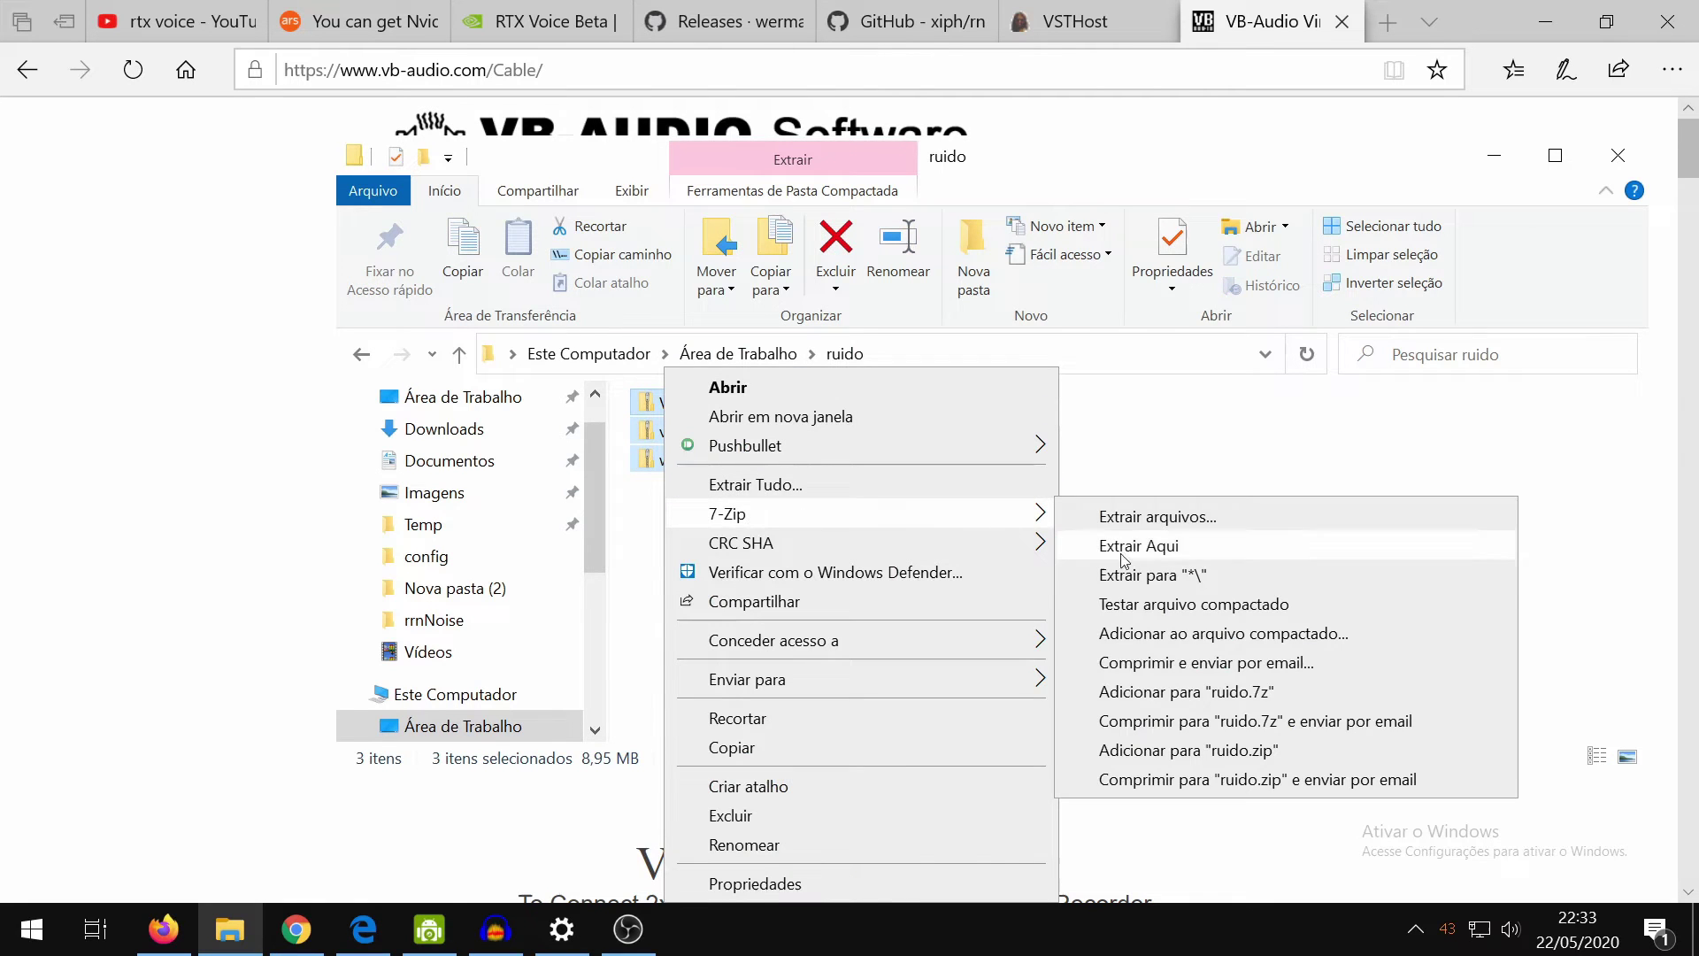
{"action": "left_click", "coordinate": [1106, 569]}
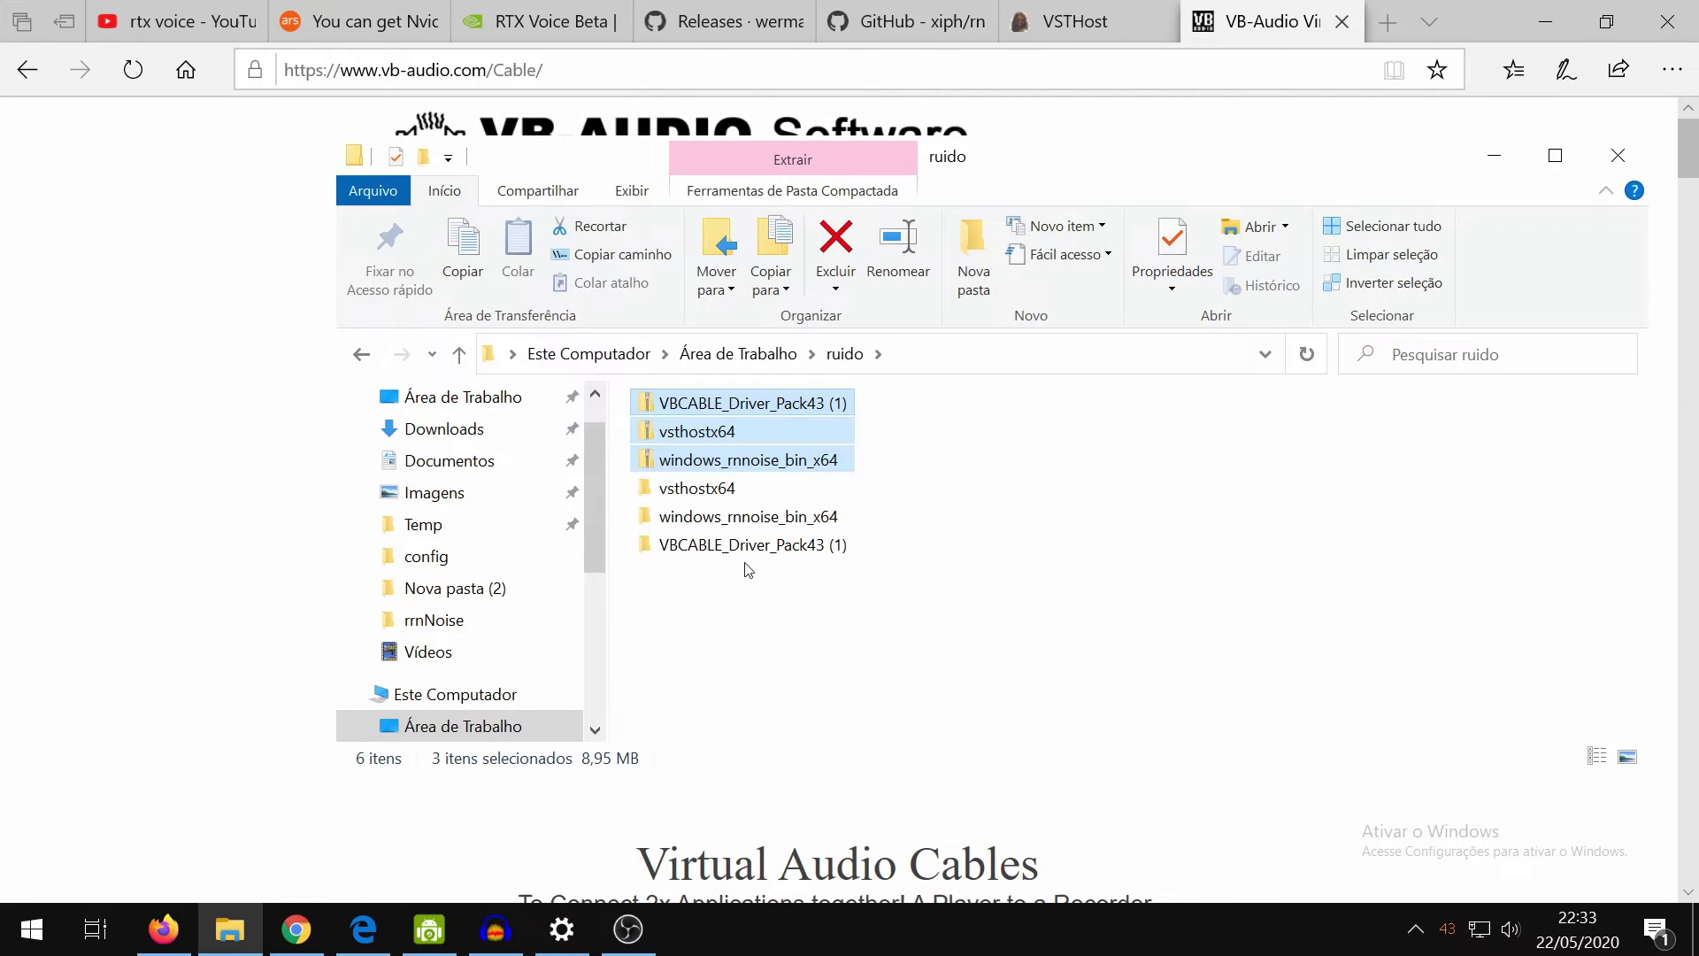
Install the VB-CABLE driver from the VBCABLE_Driver_Pack43 (1) folder
{"action": "left_click", "coordinate": [719, 549]}
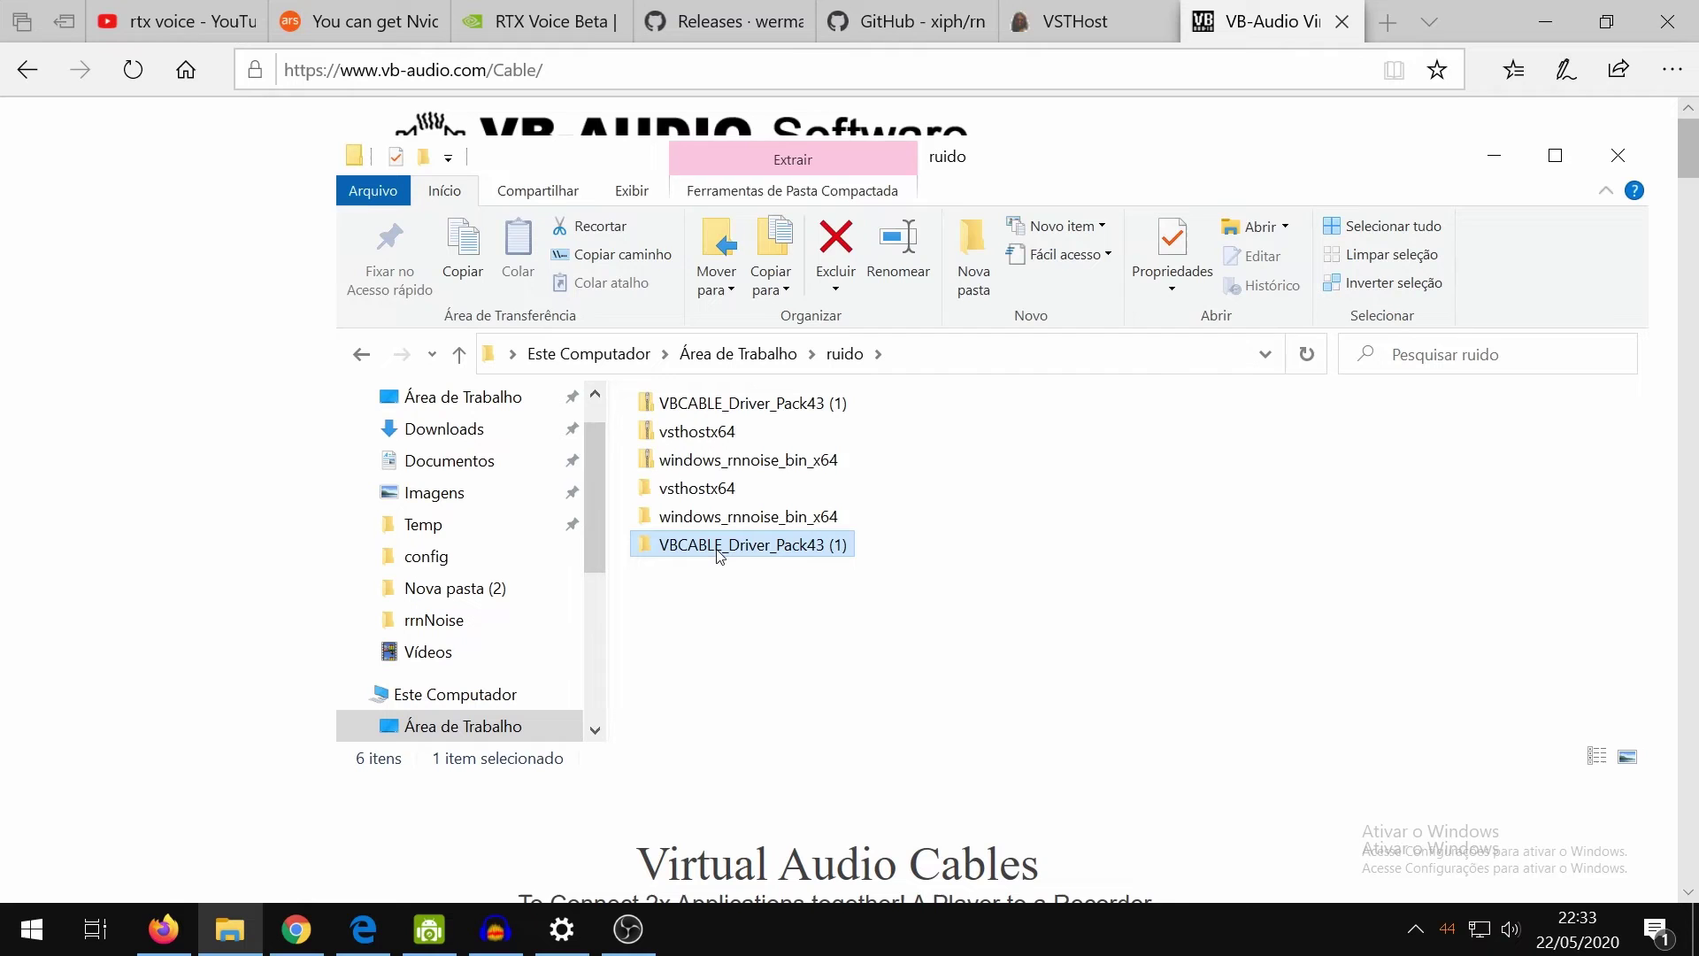
{"action": "double_click", "coordinate": [719, 548]}
{"action": "scroll", "coordinate": [716, 557], "scroll_direction": "down", "scroll_amount": 5}
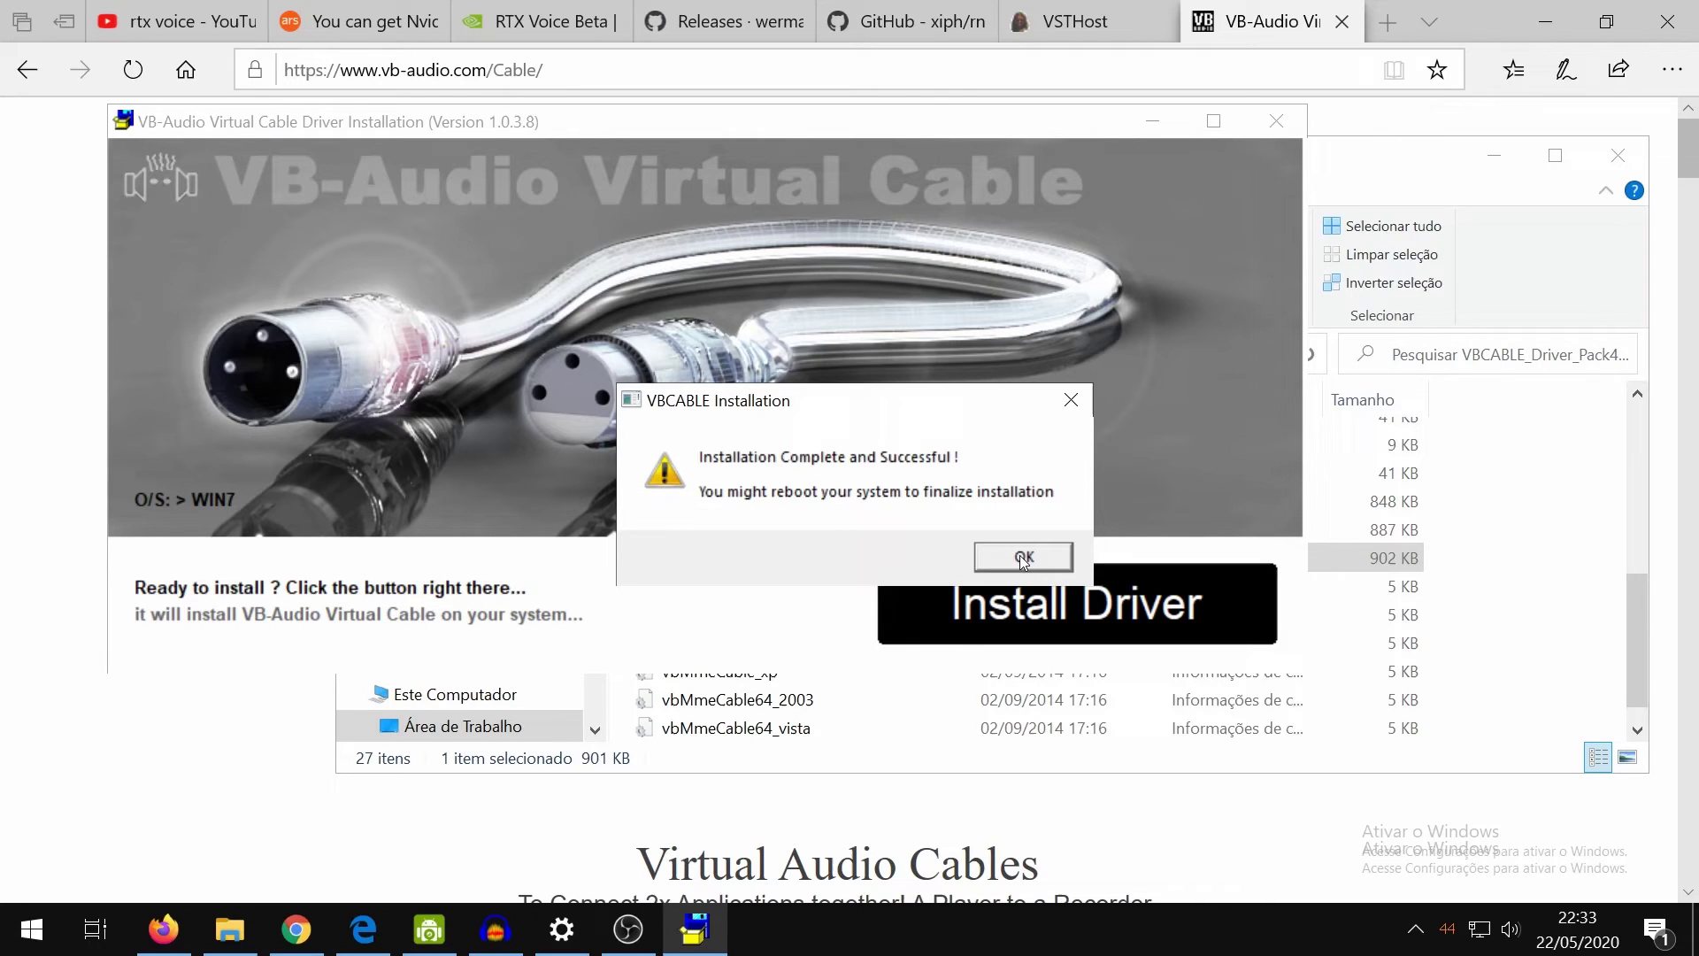
{"action": "left_click", "coordinate": [1023, 557]}
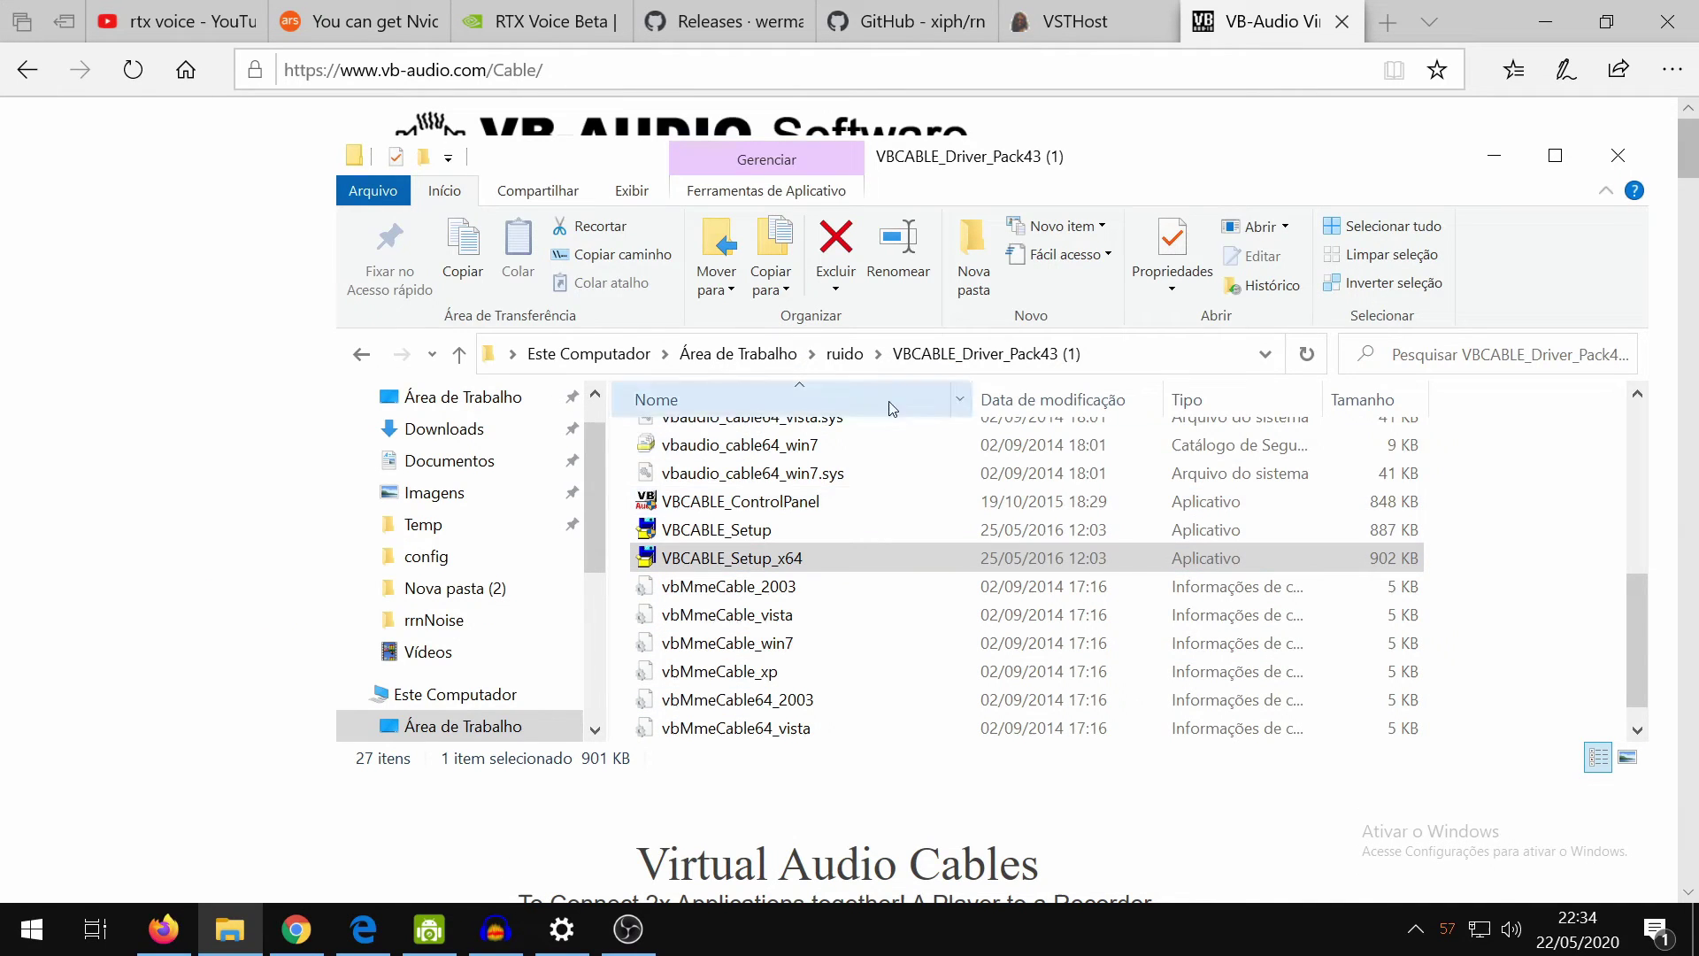
Launch vsthost from the extracted vsthostx64 folder and dismiss the donation request
{"action": "left_click", "coordinate": [845, 353]}
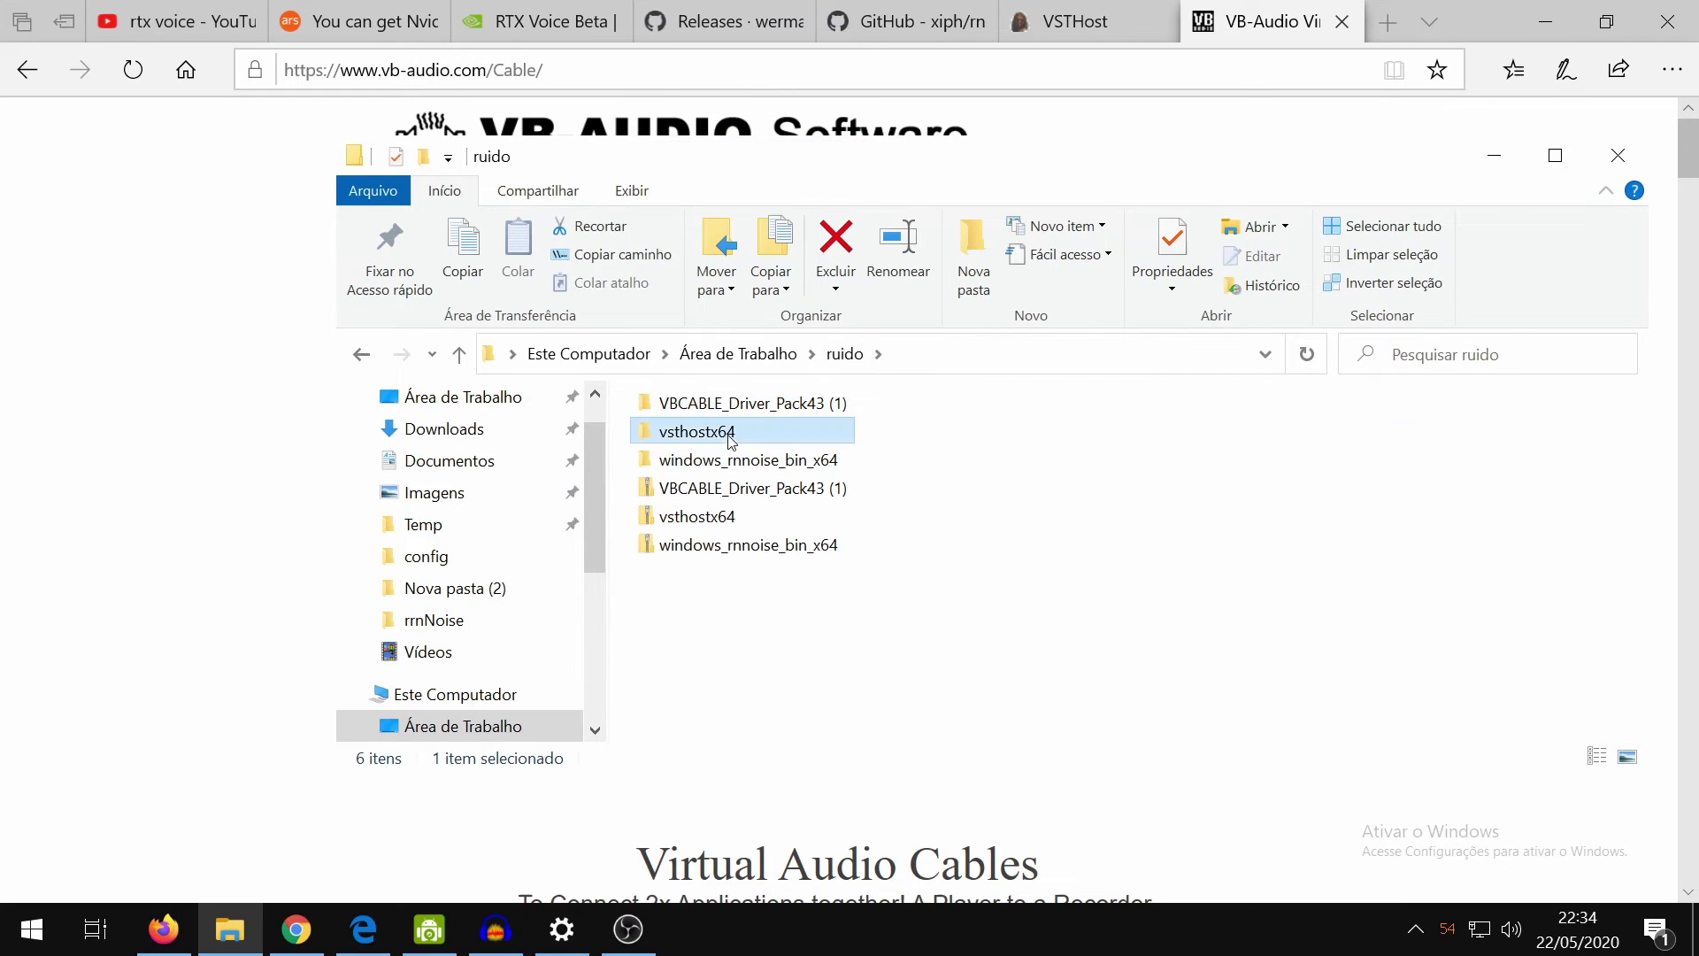
{"action": "double_click", "coordinate": [697, 431]}
{"action": "double_click", "coordinate": [687, 525]}
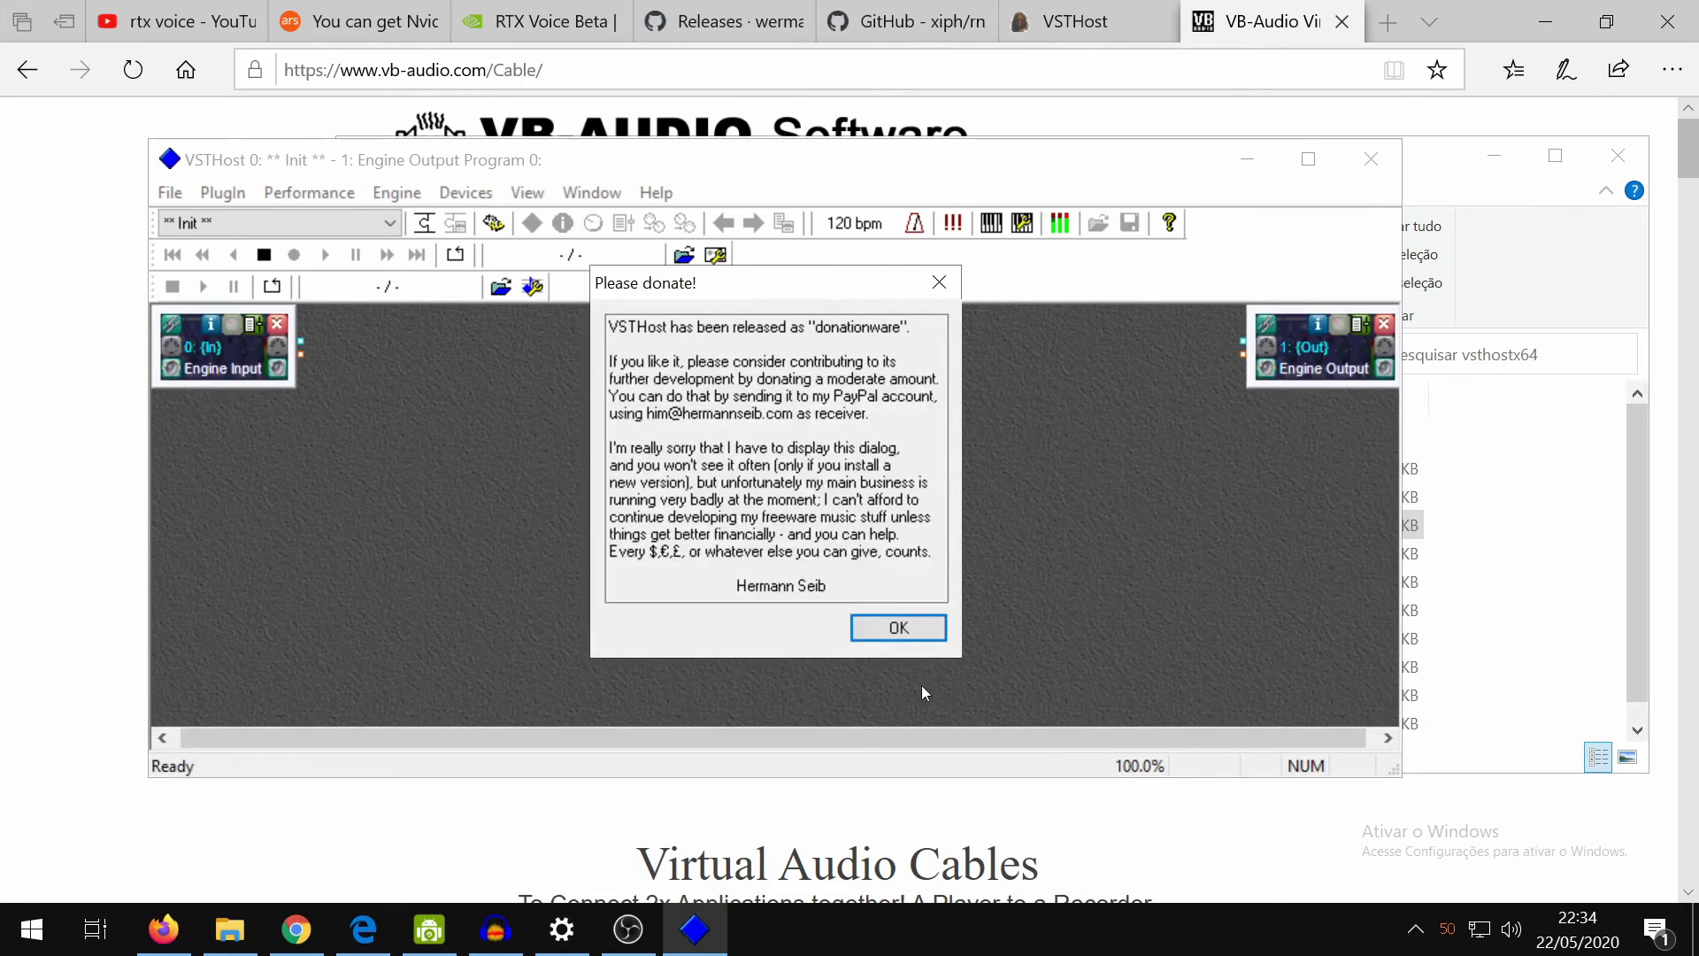
{"action": "left_click", "coordinate": [901, 625]}
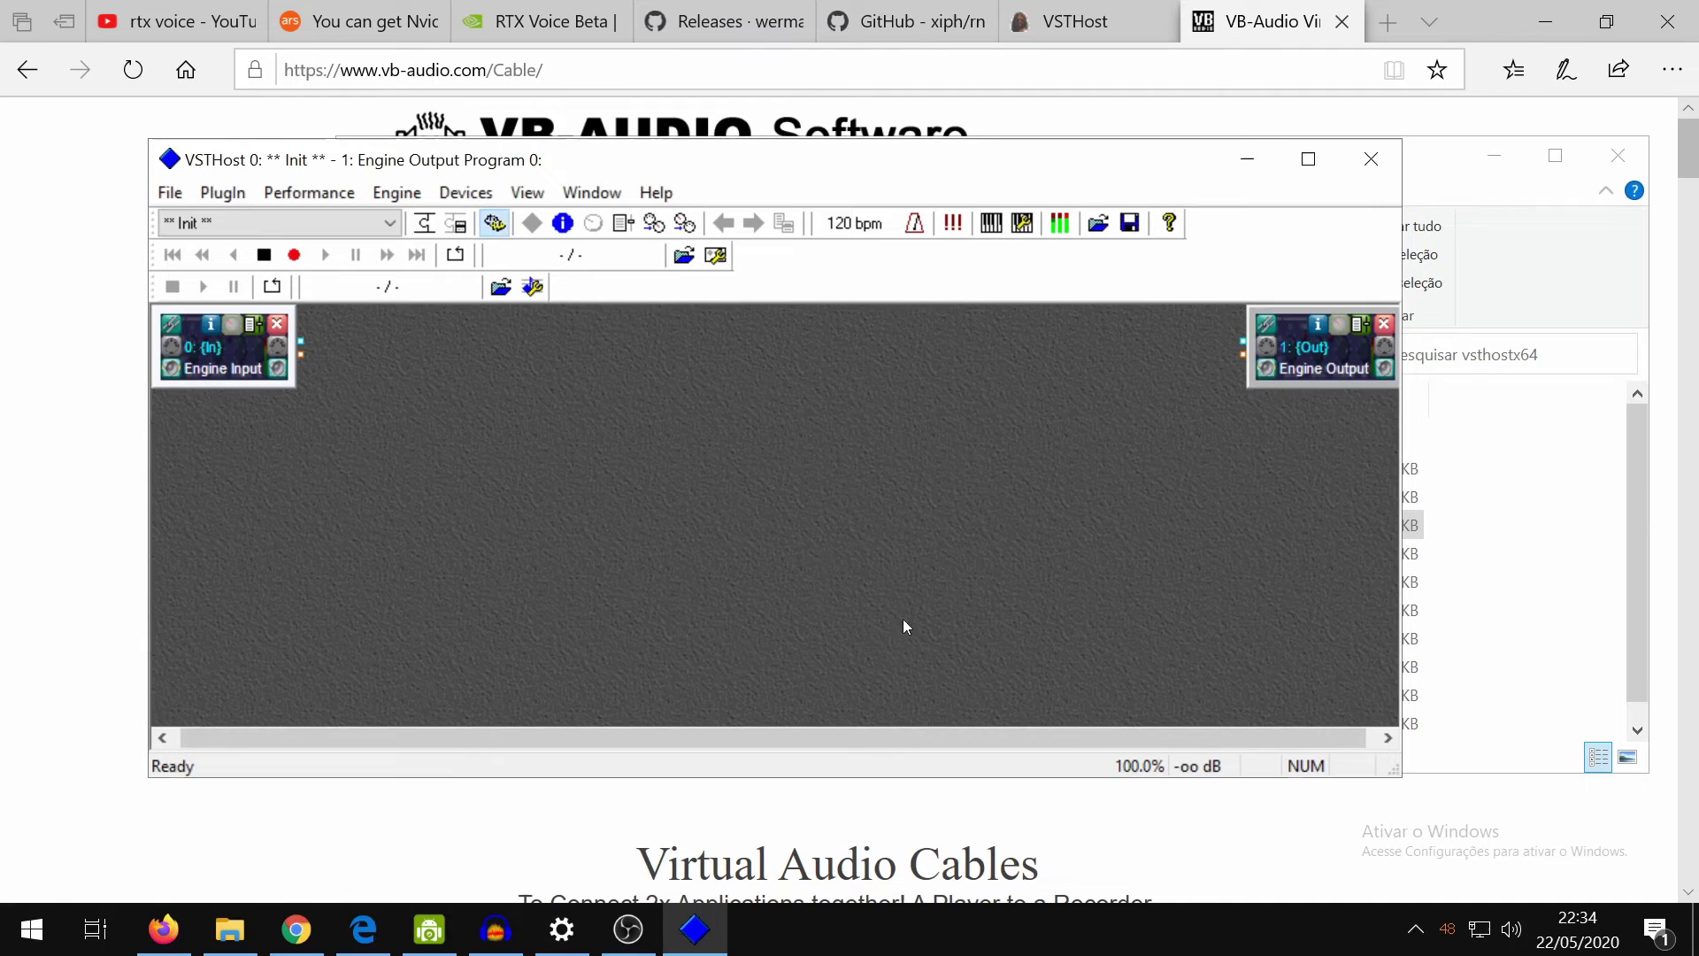
Start a new plugin and browse to windows_rnnoise_bin_x64\bin\vst to reach librnnoise_vst.dll
{"action": "left_click", "coordinate": [170, 193]}
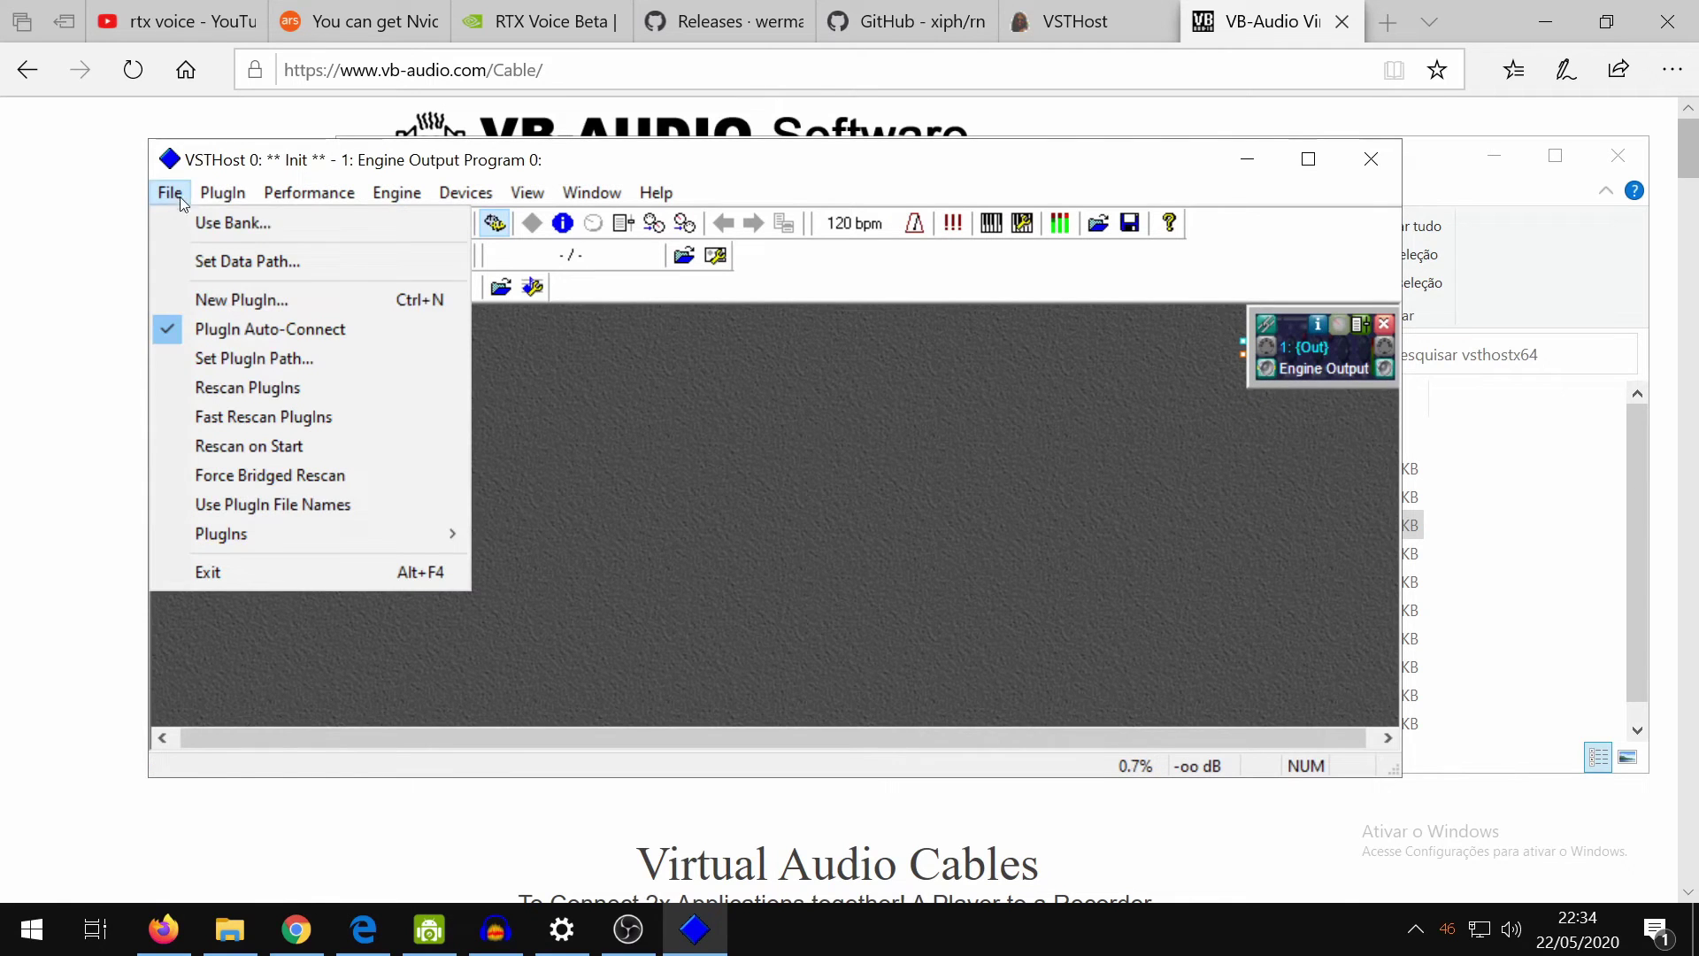
{"action": "left_click", "coordinate": [232, 299]}
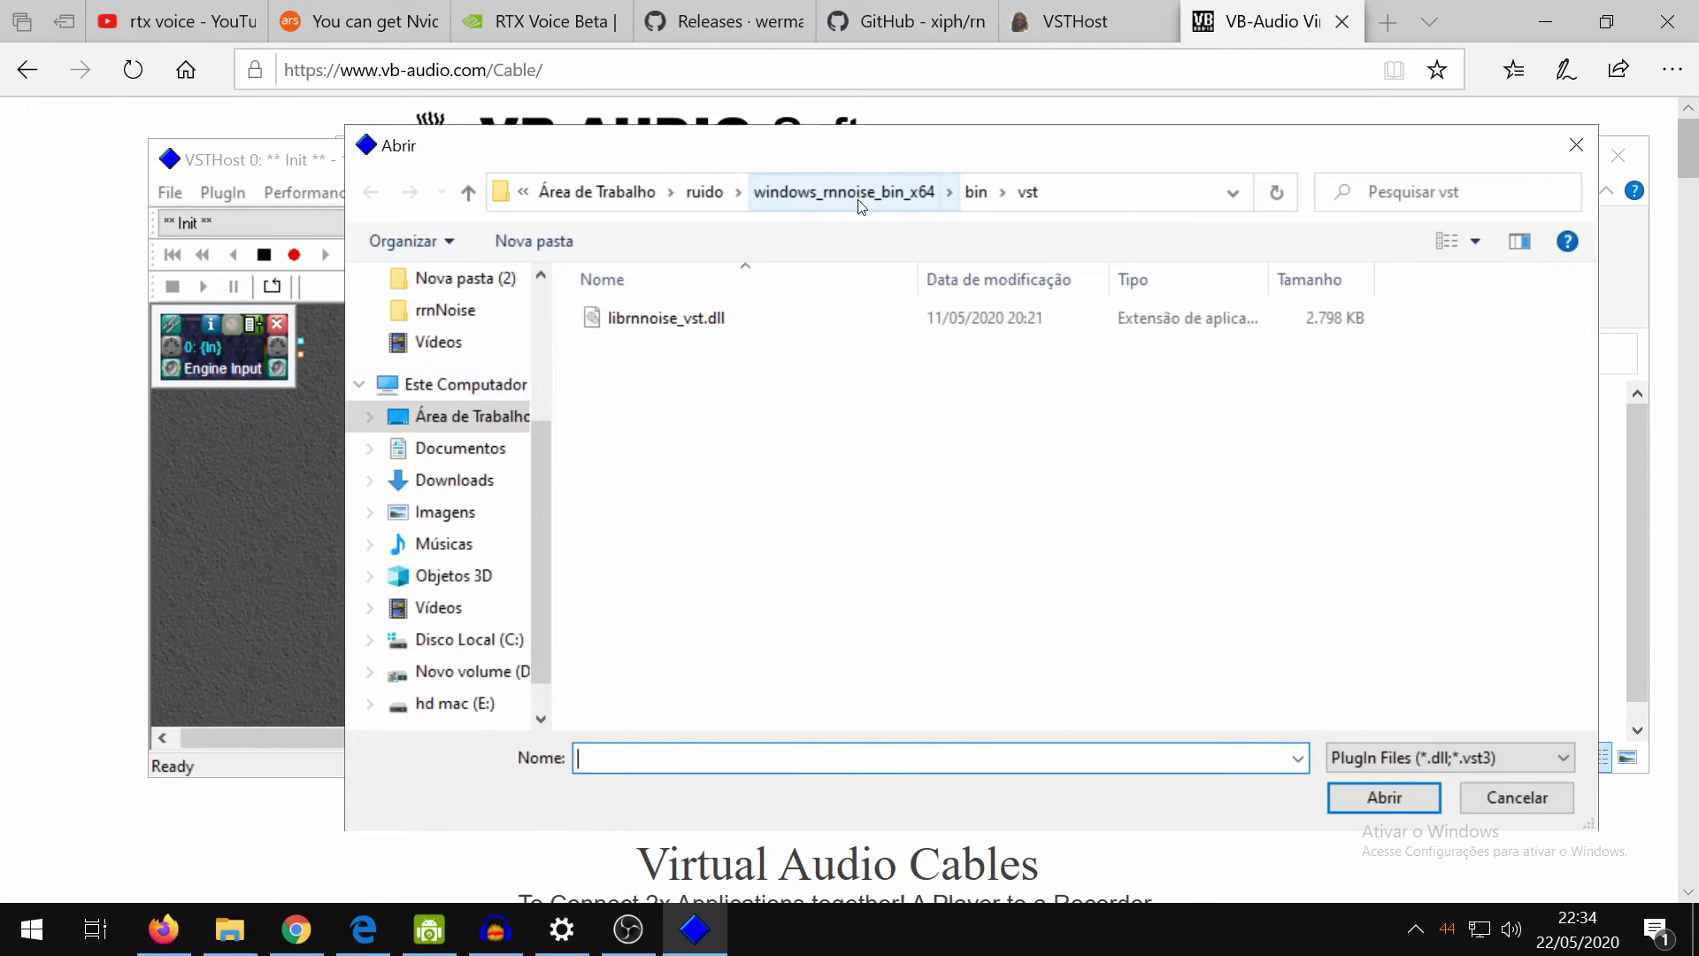
{"action": "left_click", "coordinate": [841, 192]}
{"action": "double_click", "coordinate": [680, 329]}
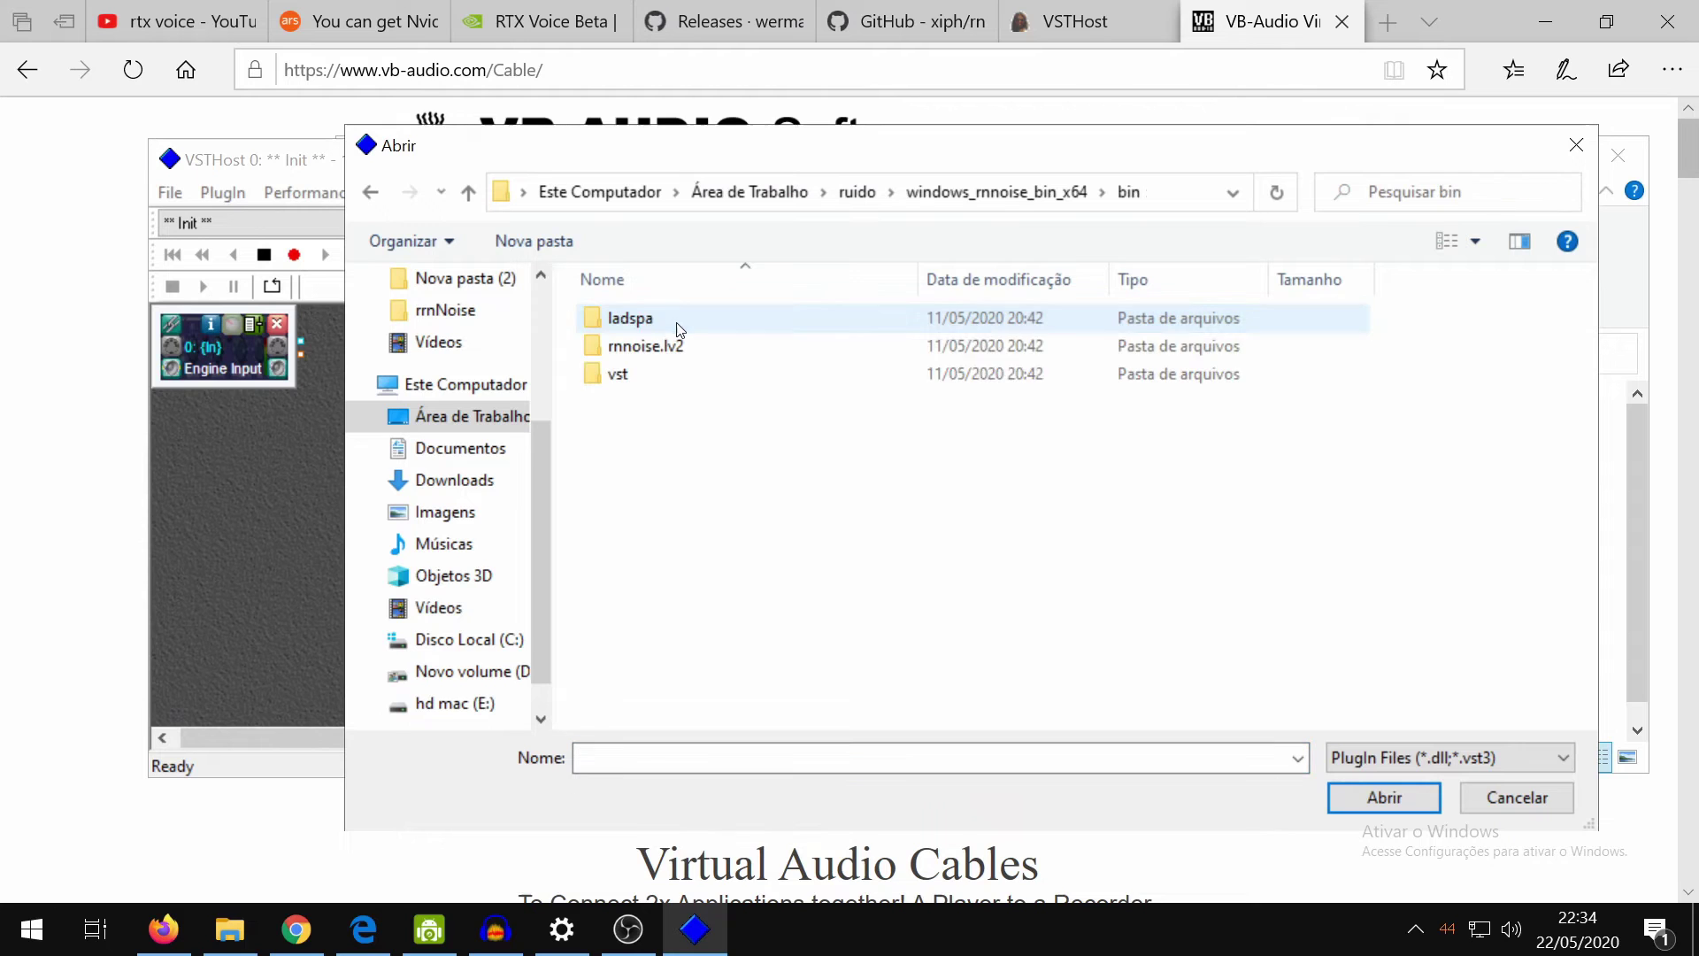
{"action": "left_click", "coordinate": [659, 355]}
{"action": "double_click", "coordinate": [659, 355]}
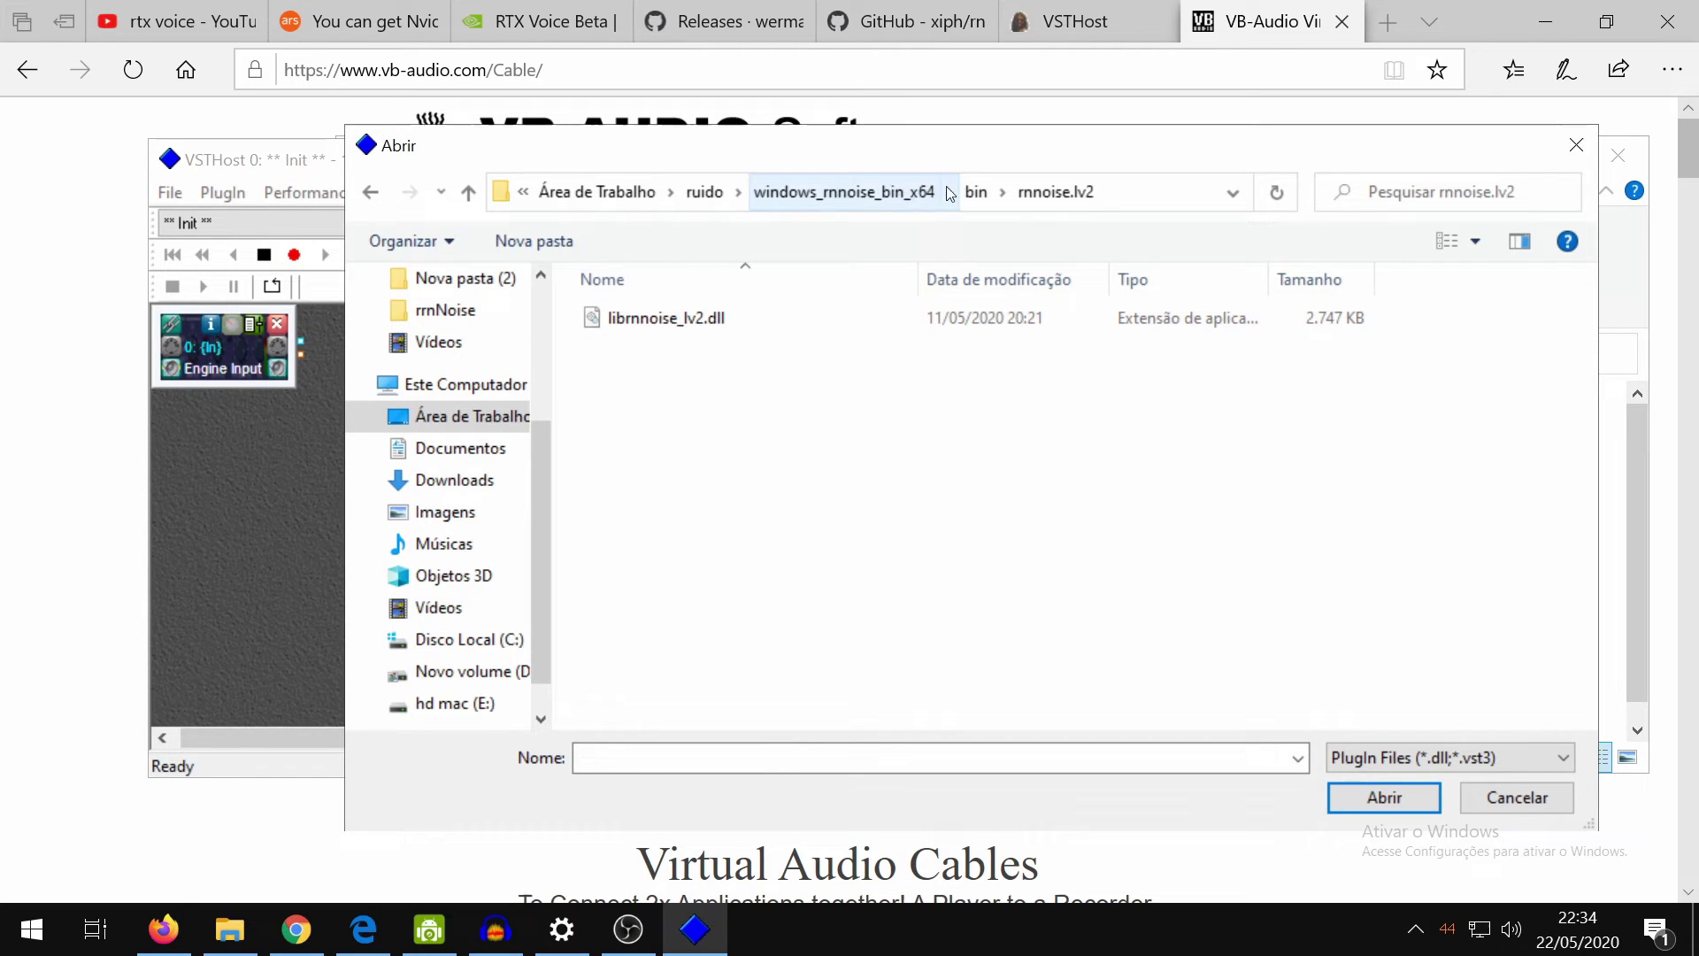
{"action": "left_click", "coordinate": [889, 191]}
{"action": "double_click", "coordinate": [650, 327]}
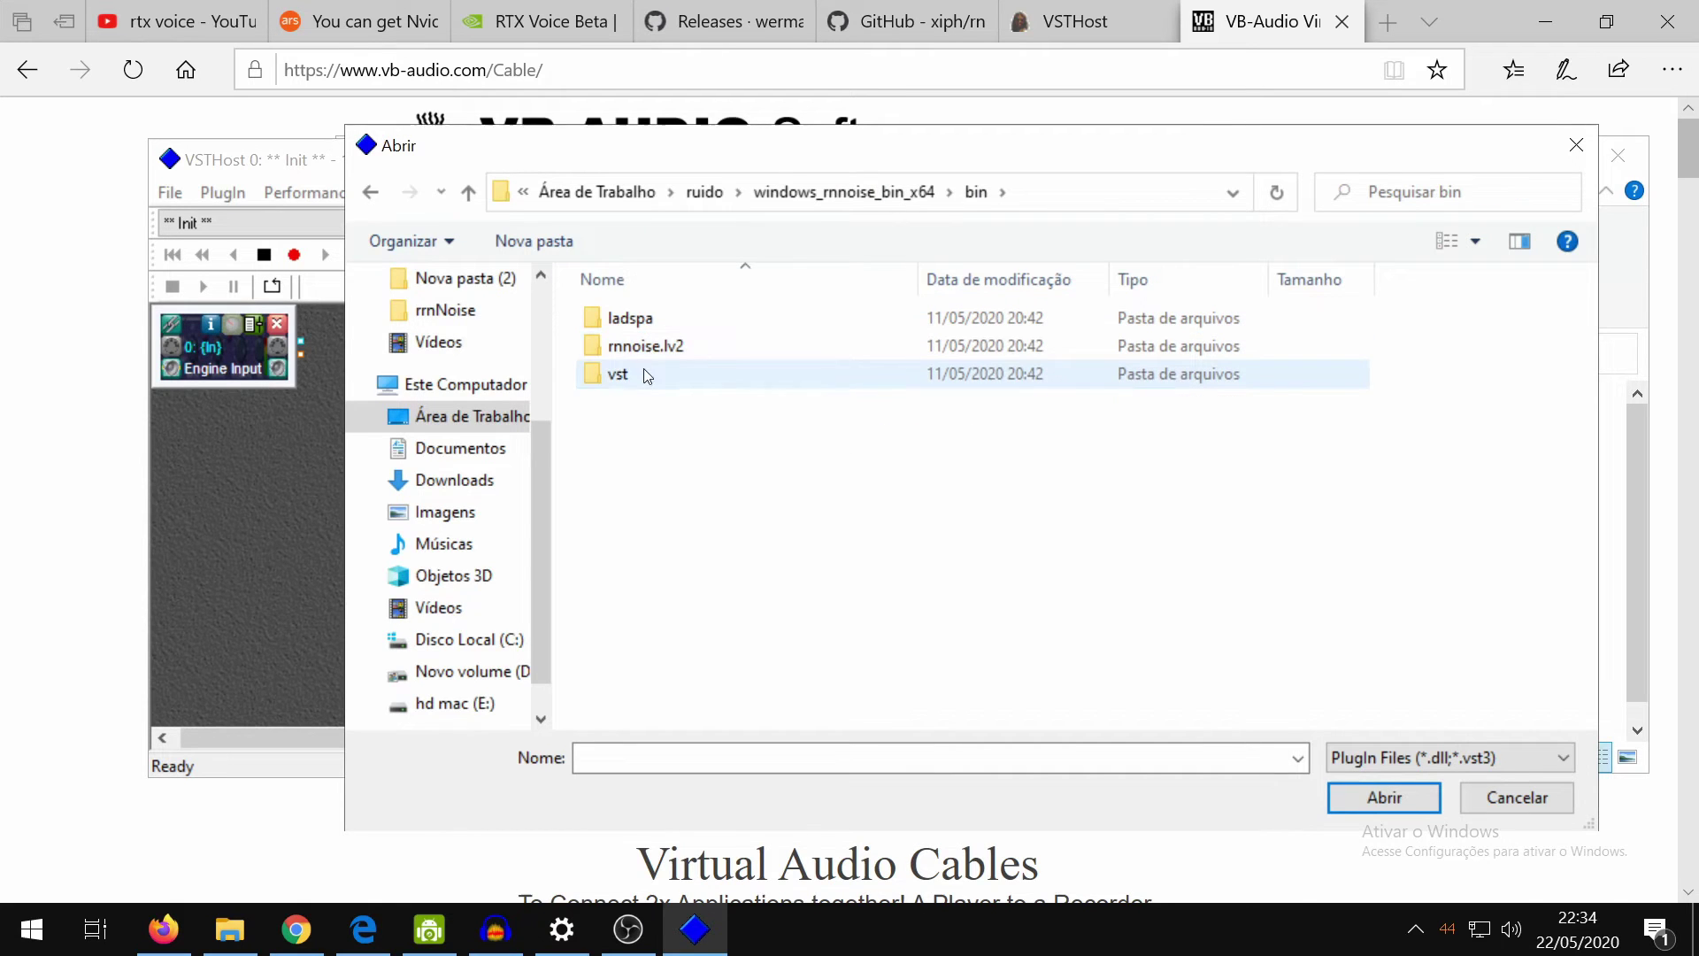
{"action": "double_click", "coordinate": [645, 374]}
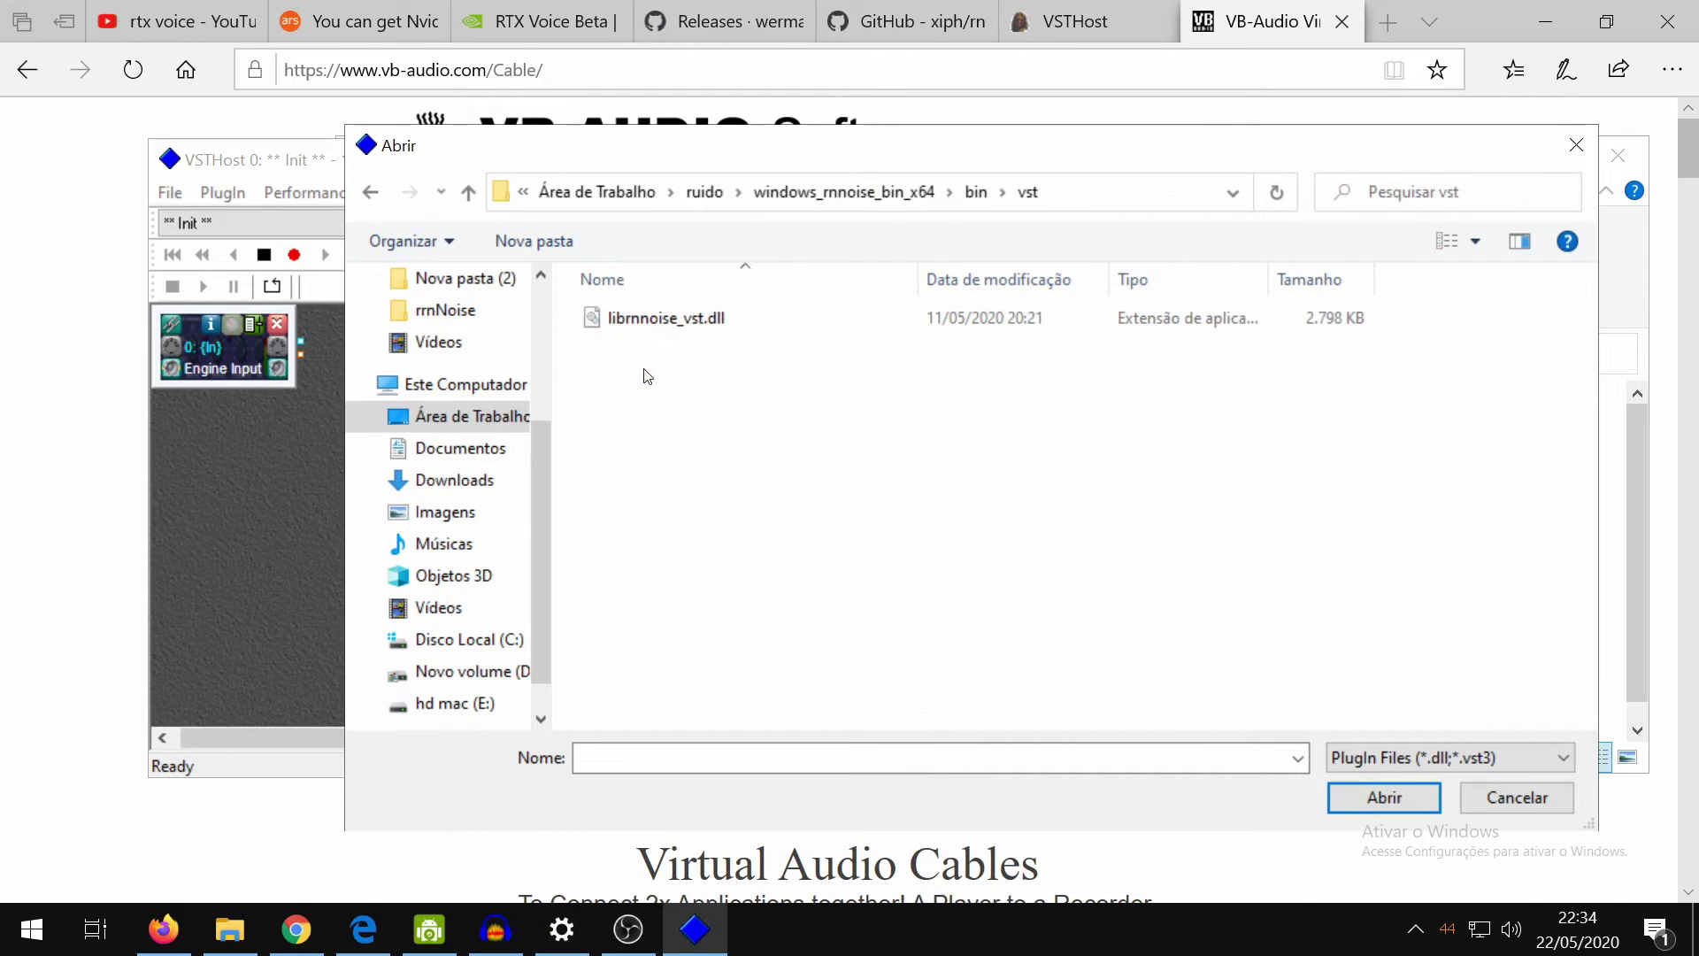
Load librnnoise_vst.dll at the graph centre, using Realtek microphone input and VB-Audio Virtual output
{"action": "double_click", "coordinate": [679, 326]}
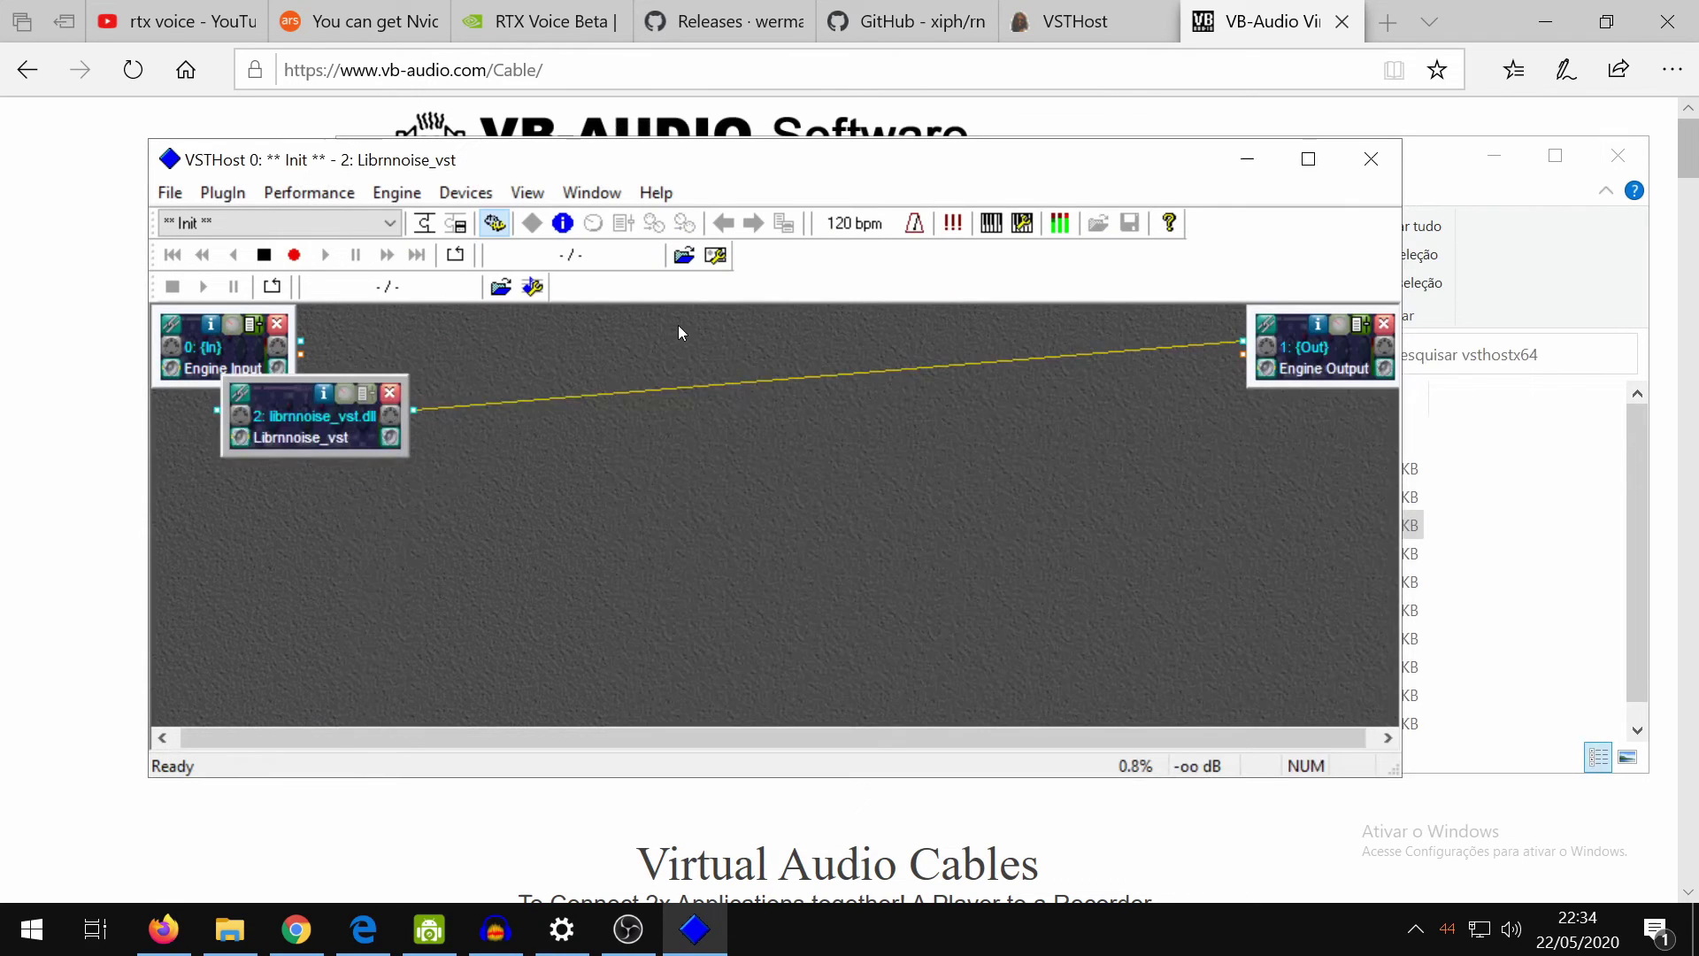
{"action": "left_click_drag", "start_coordinate": [301, 436], "coordinate": [639, 407]}
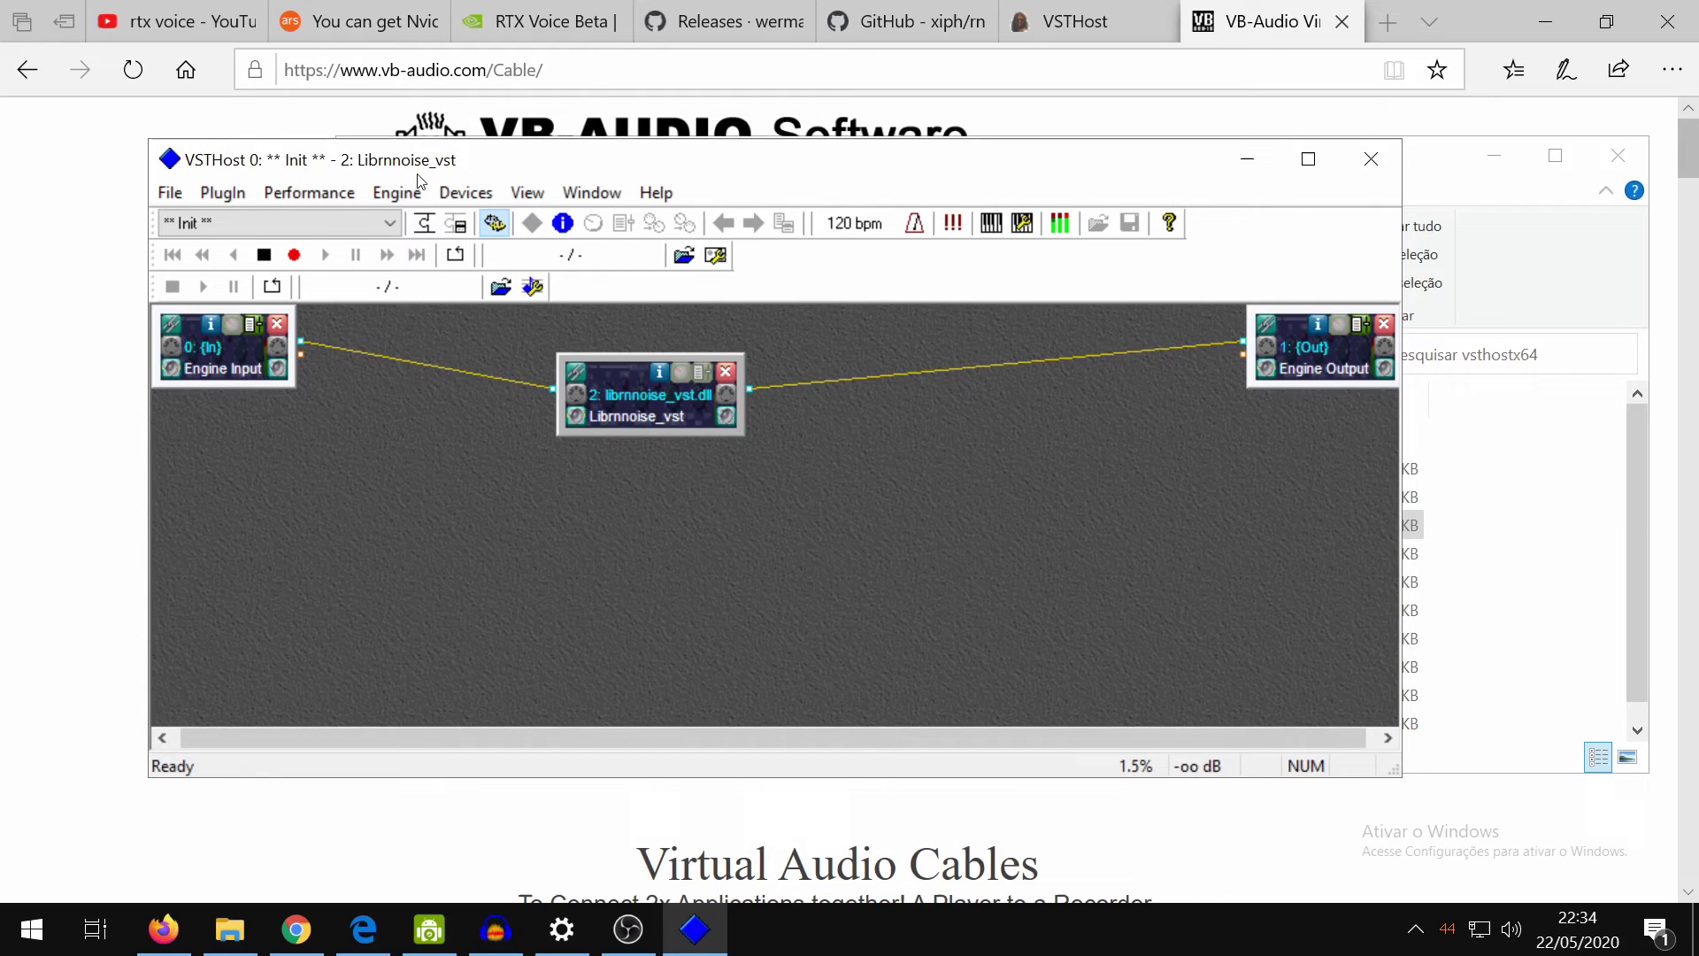
{"action": "left_click", "coordinate": [489, 197]}
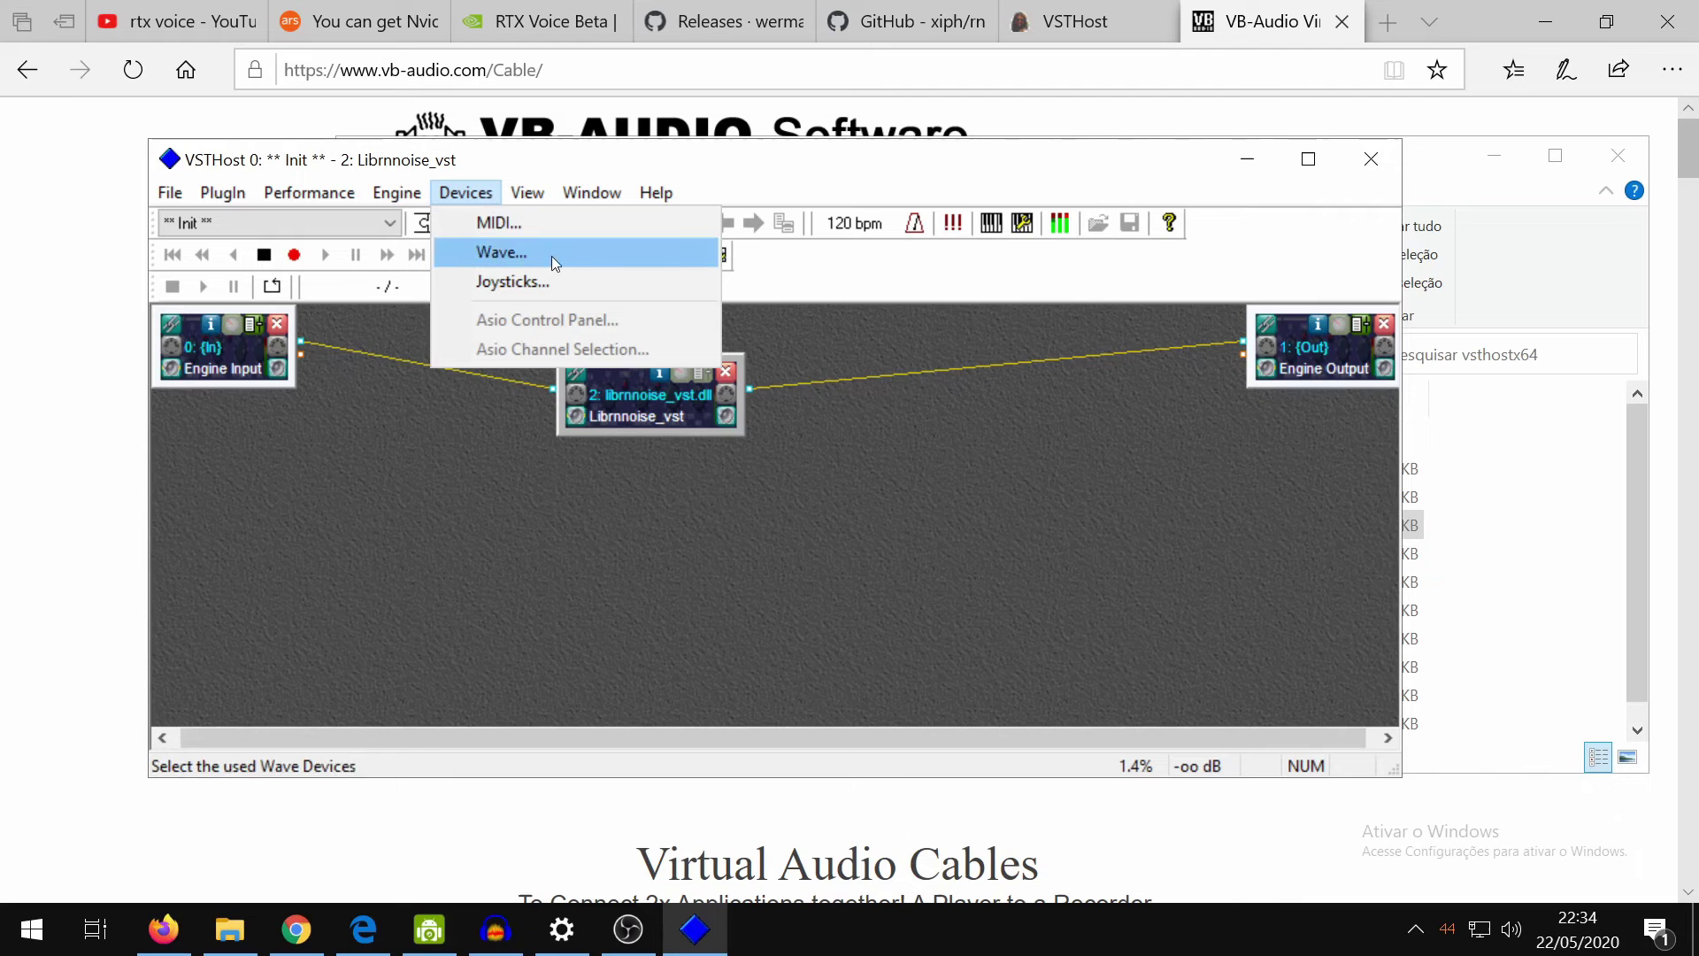
{"action": "left_click", "coordinate": [585, 257]}
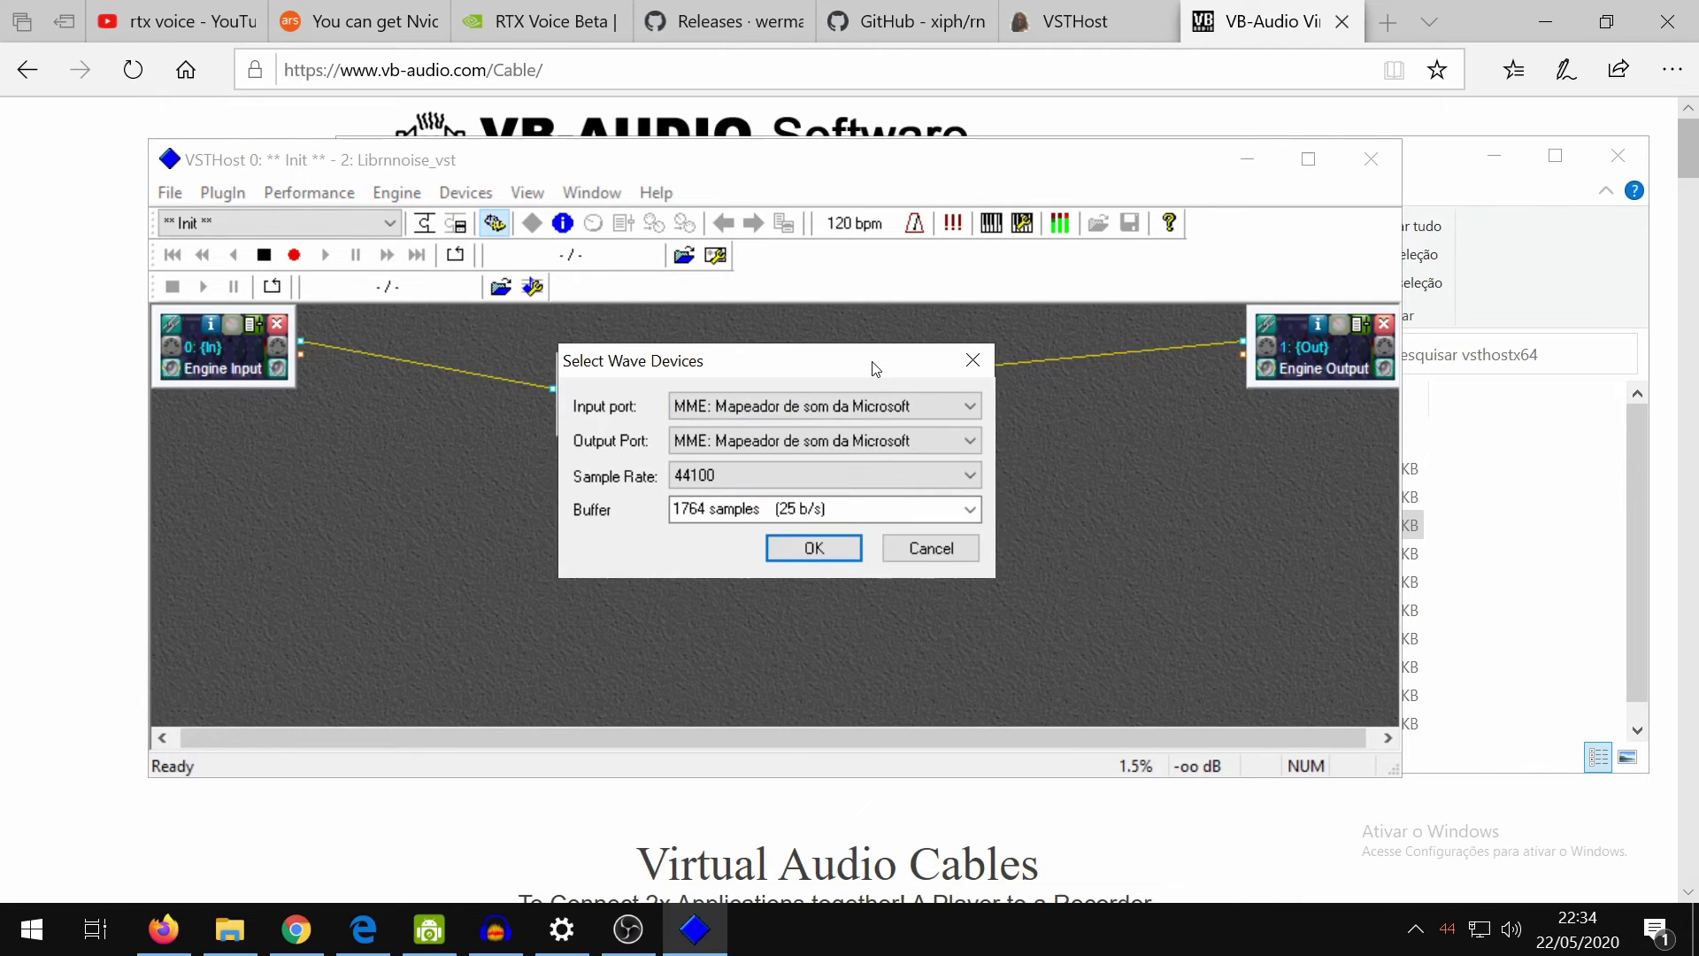
{"action": "left_click", "coordinate": [915, 407]}
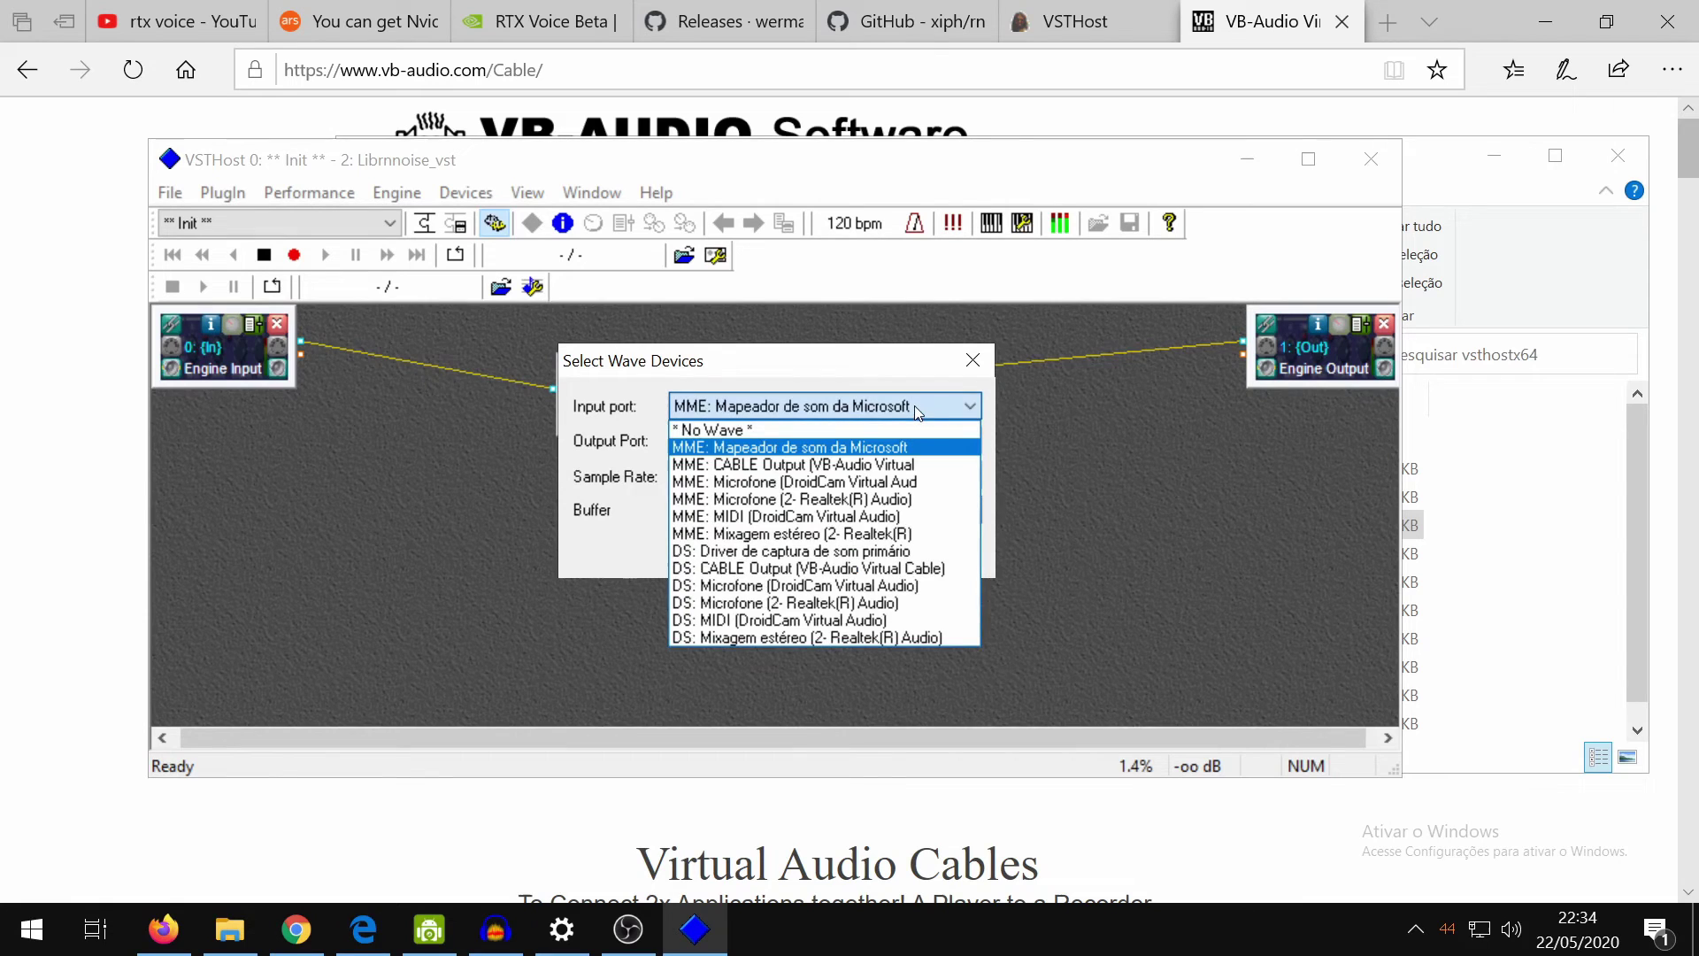
{"action": "left_click", "coordinate": [856, 500]}
{"action": "left_click", "coordinate": [795, 439]}
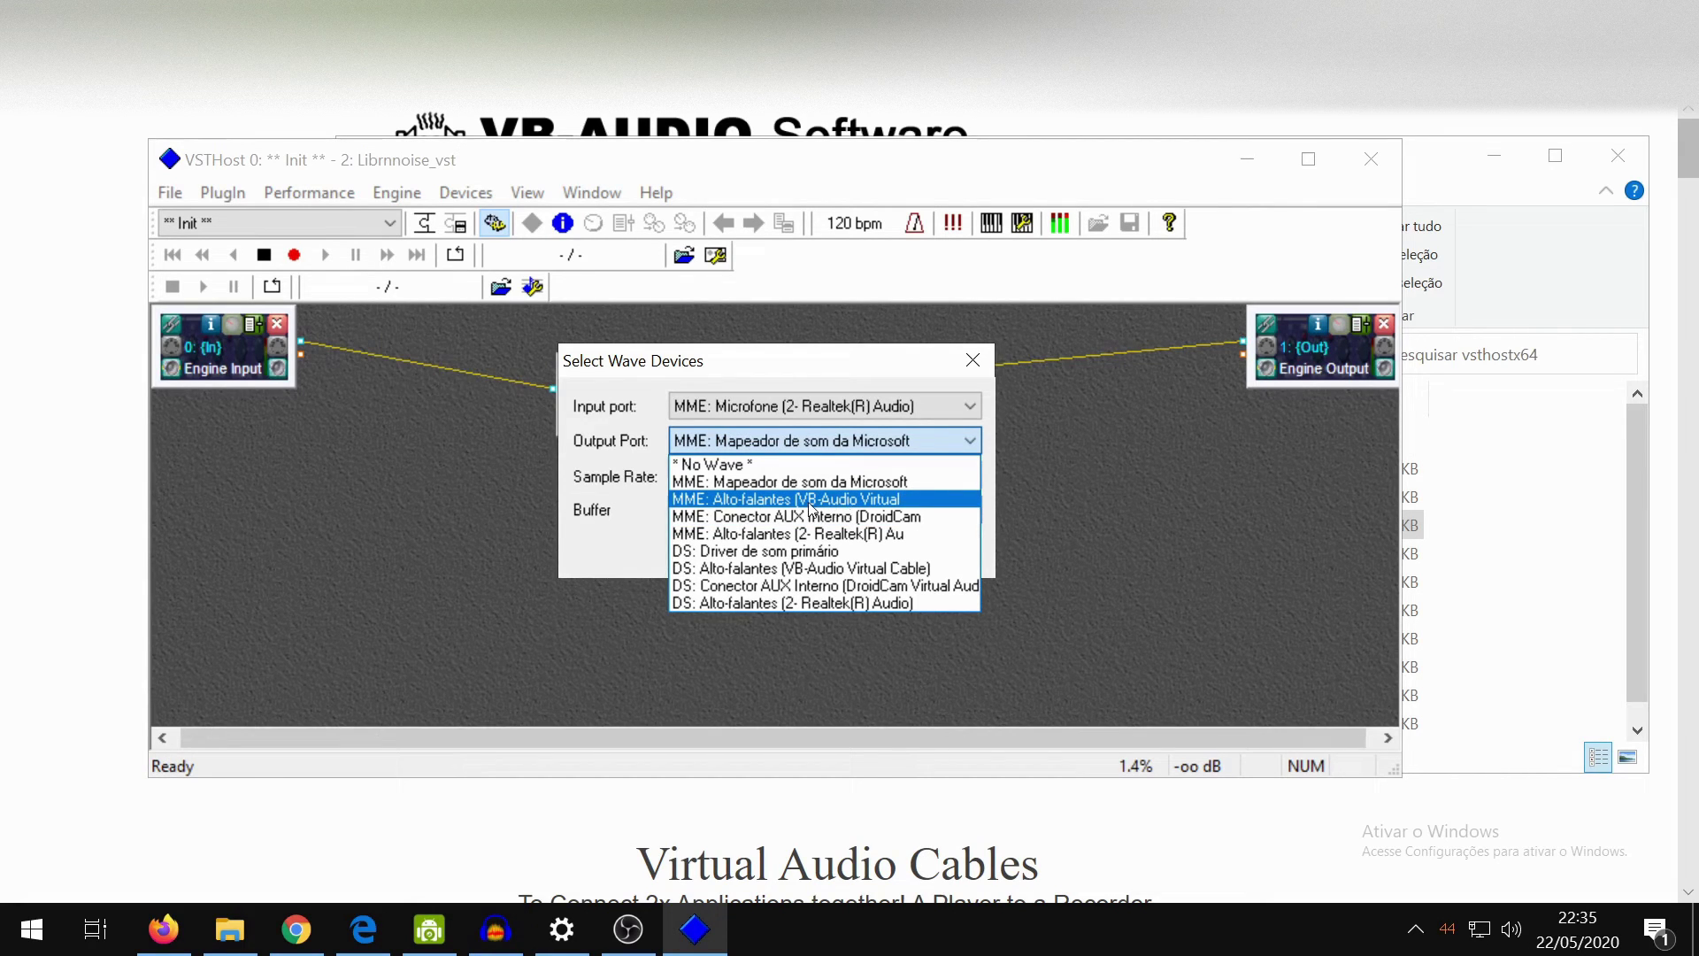
{"action": "left_click", "coordinate": [810, 507]}
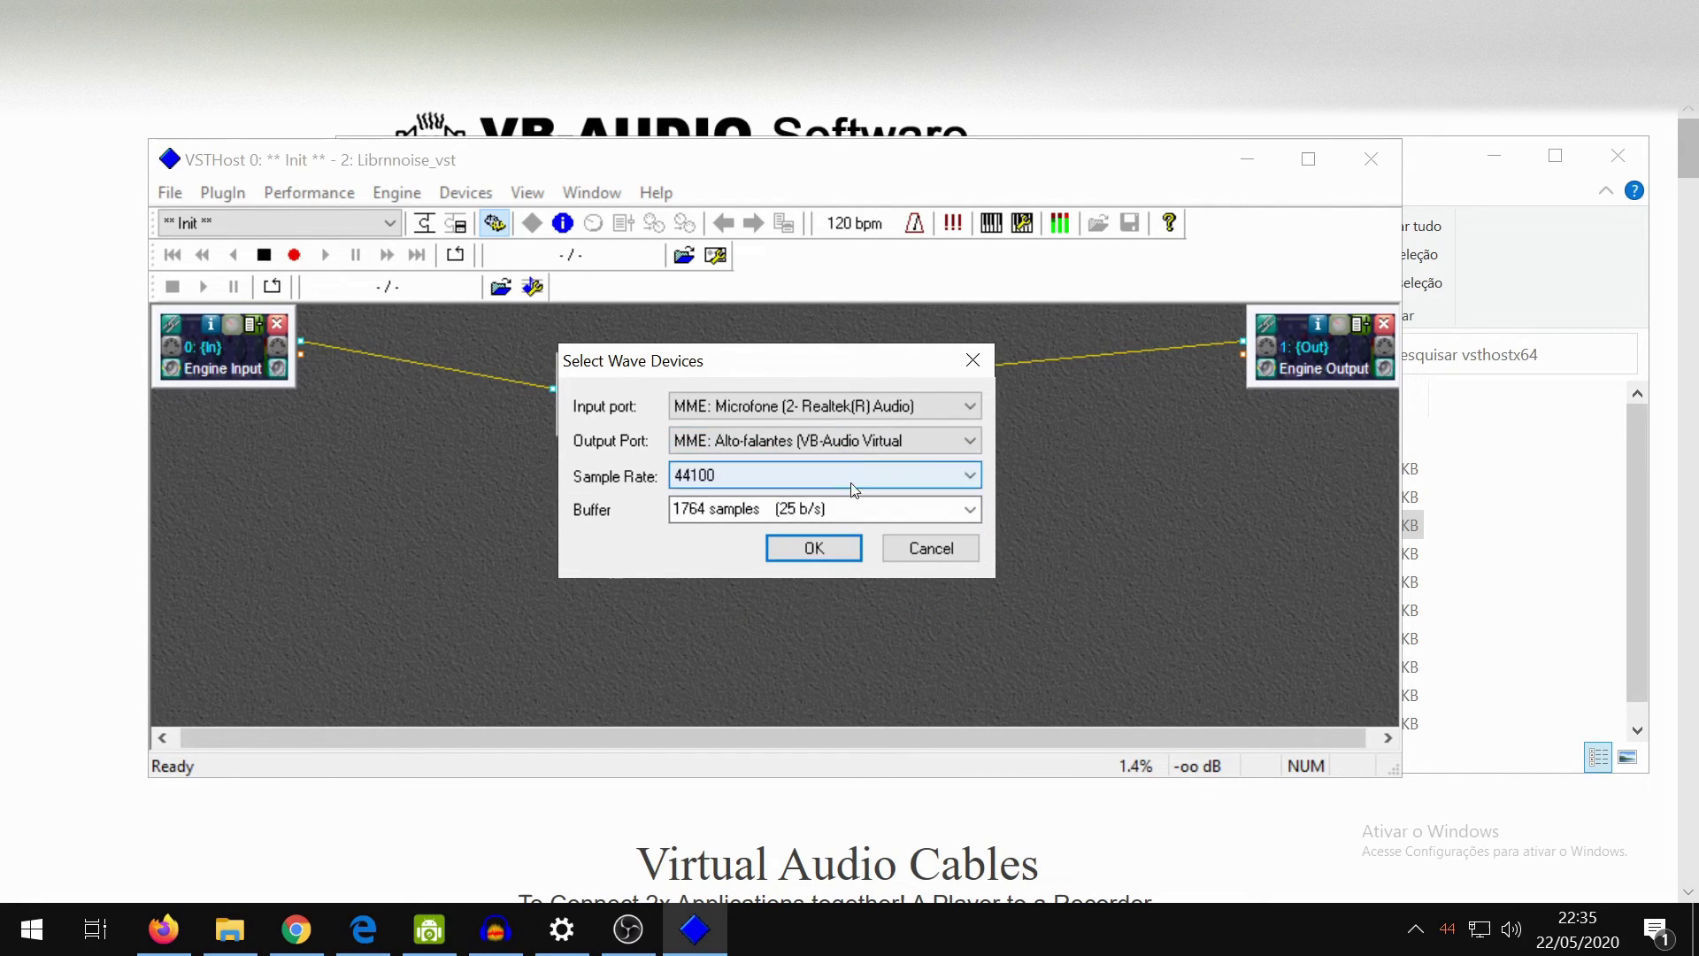
{"action": "left_click", "coordinate": [826, 553]}
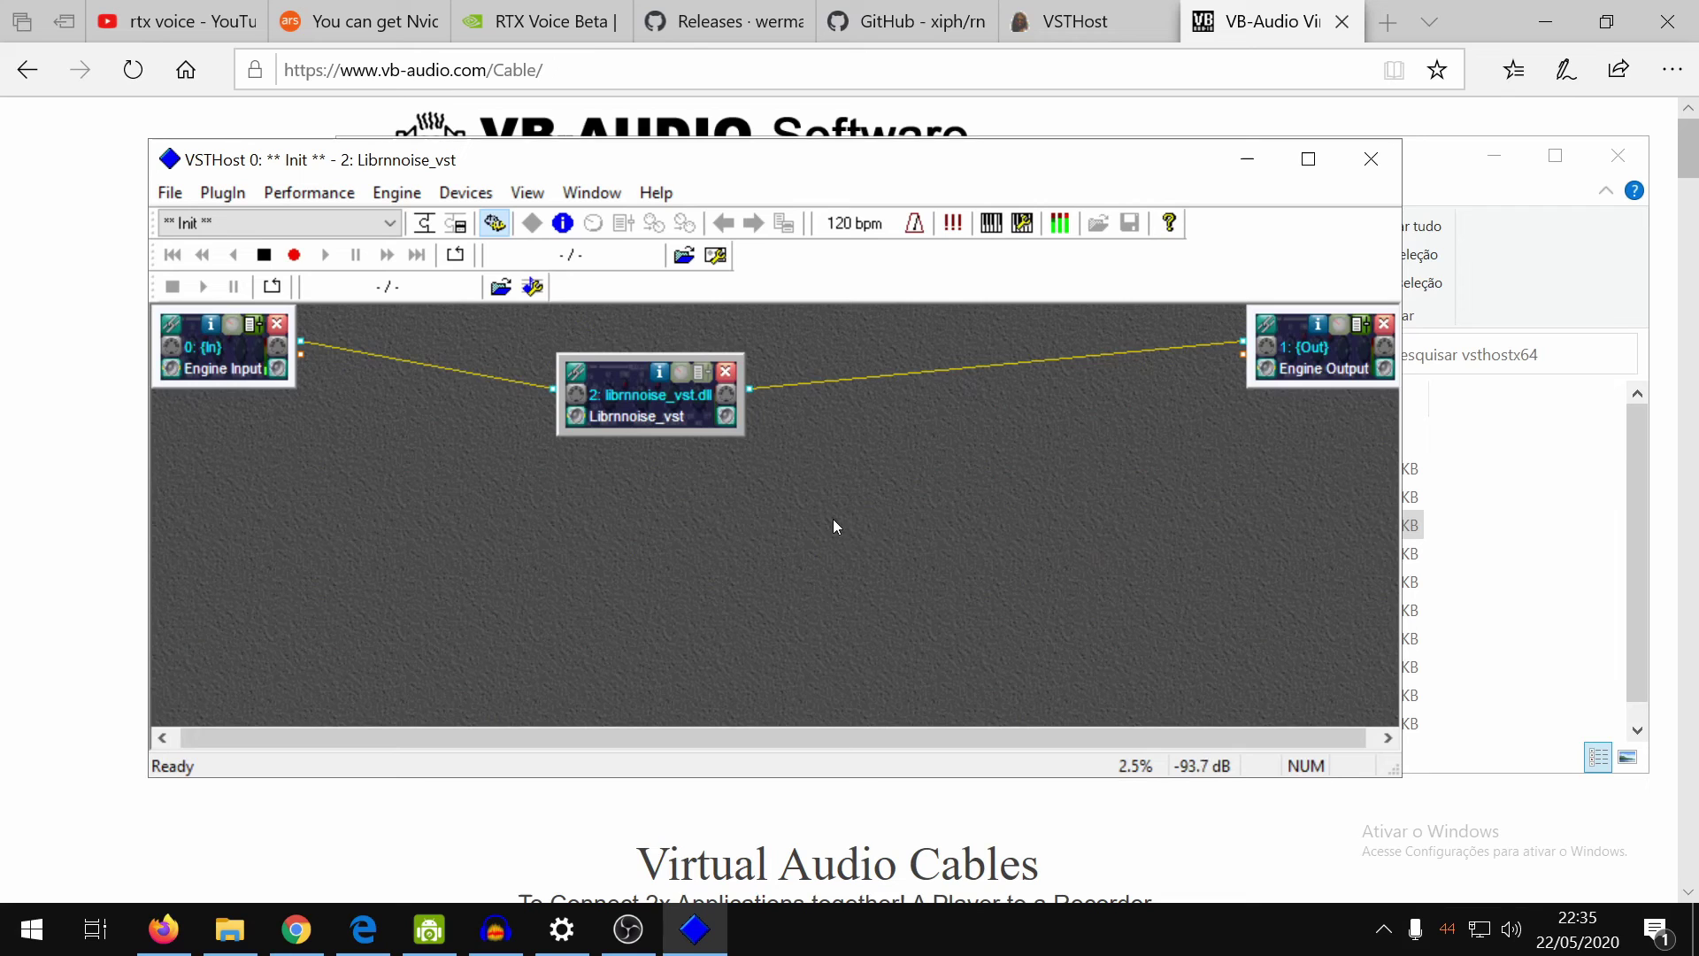
Set the Wave input port to MME: CABLE Output (VB-Audio Virtual) and the output port to the Realtek speakers
{"action": "left_click", "coordinate": [465, 192]}
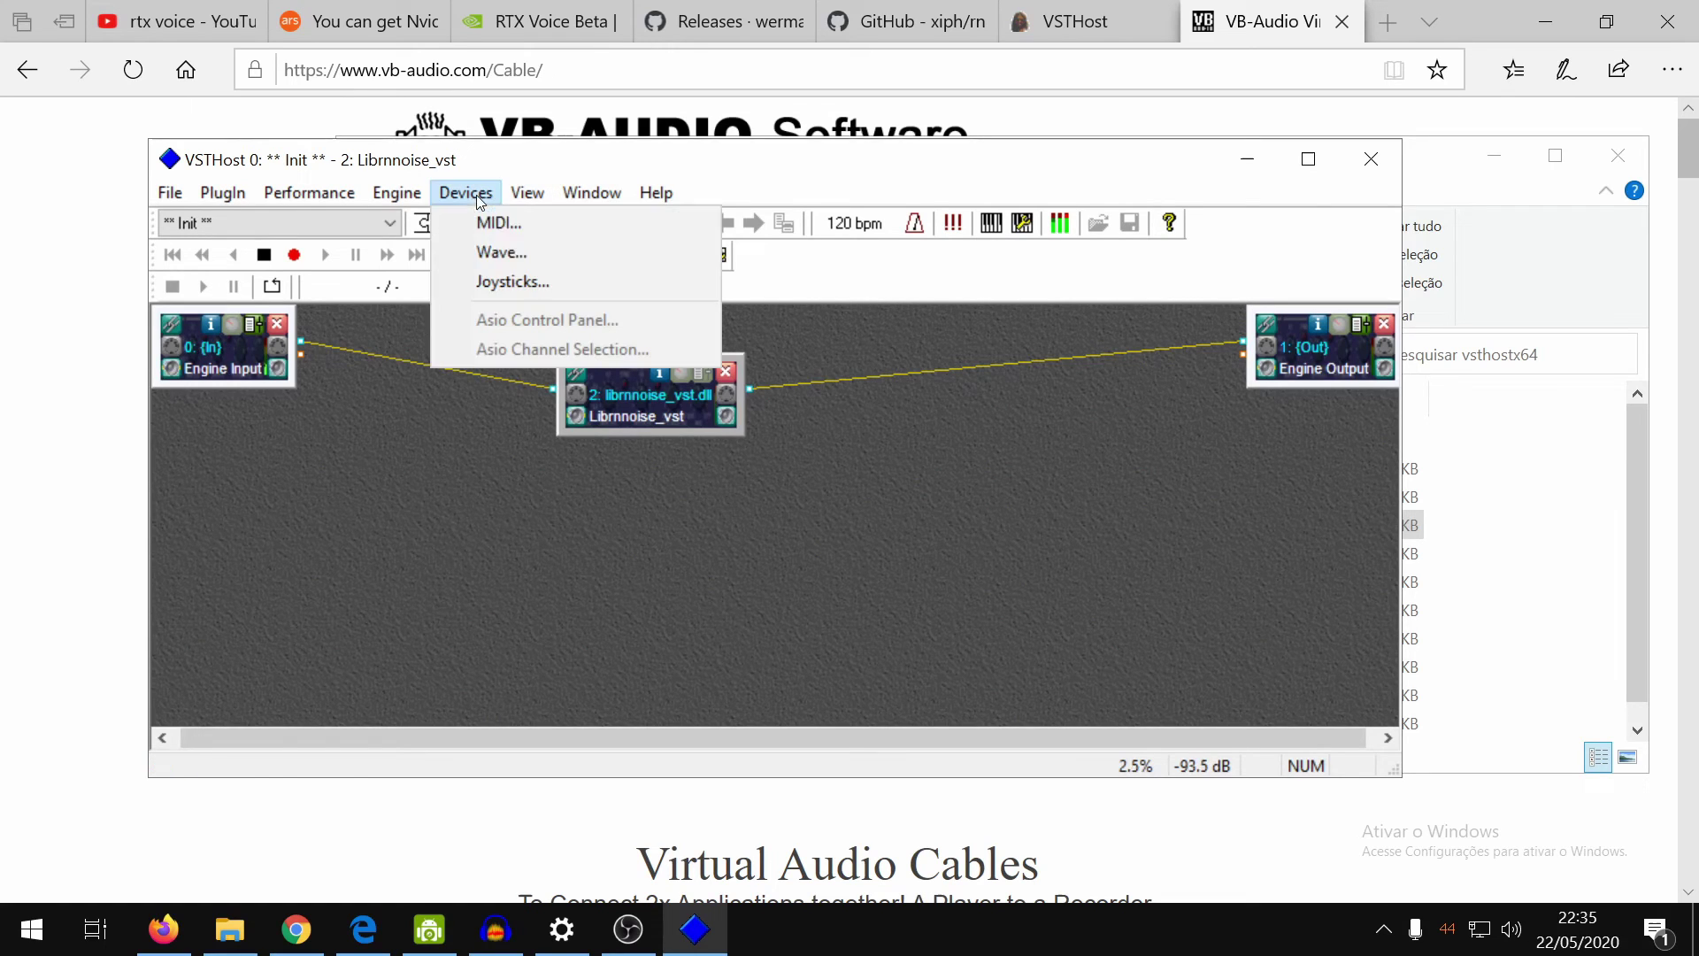
{"action": "left_click", "coordinate": [500, 254]}
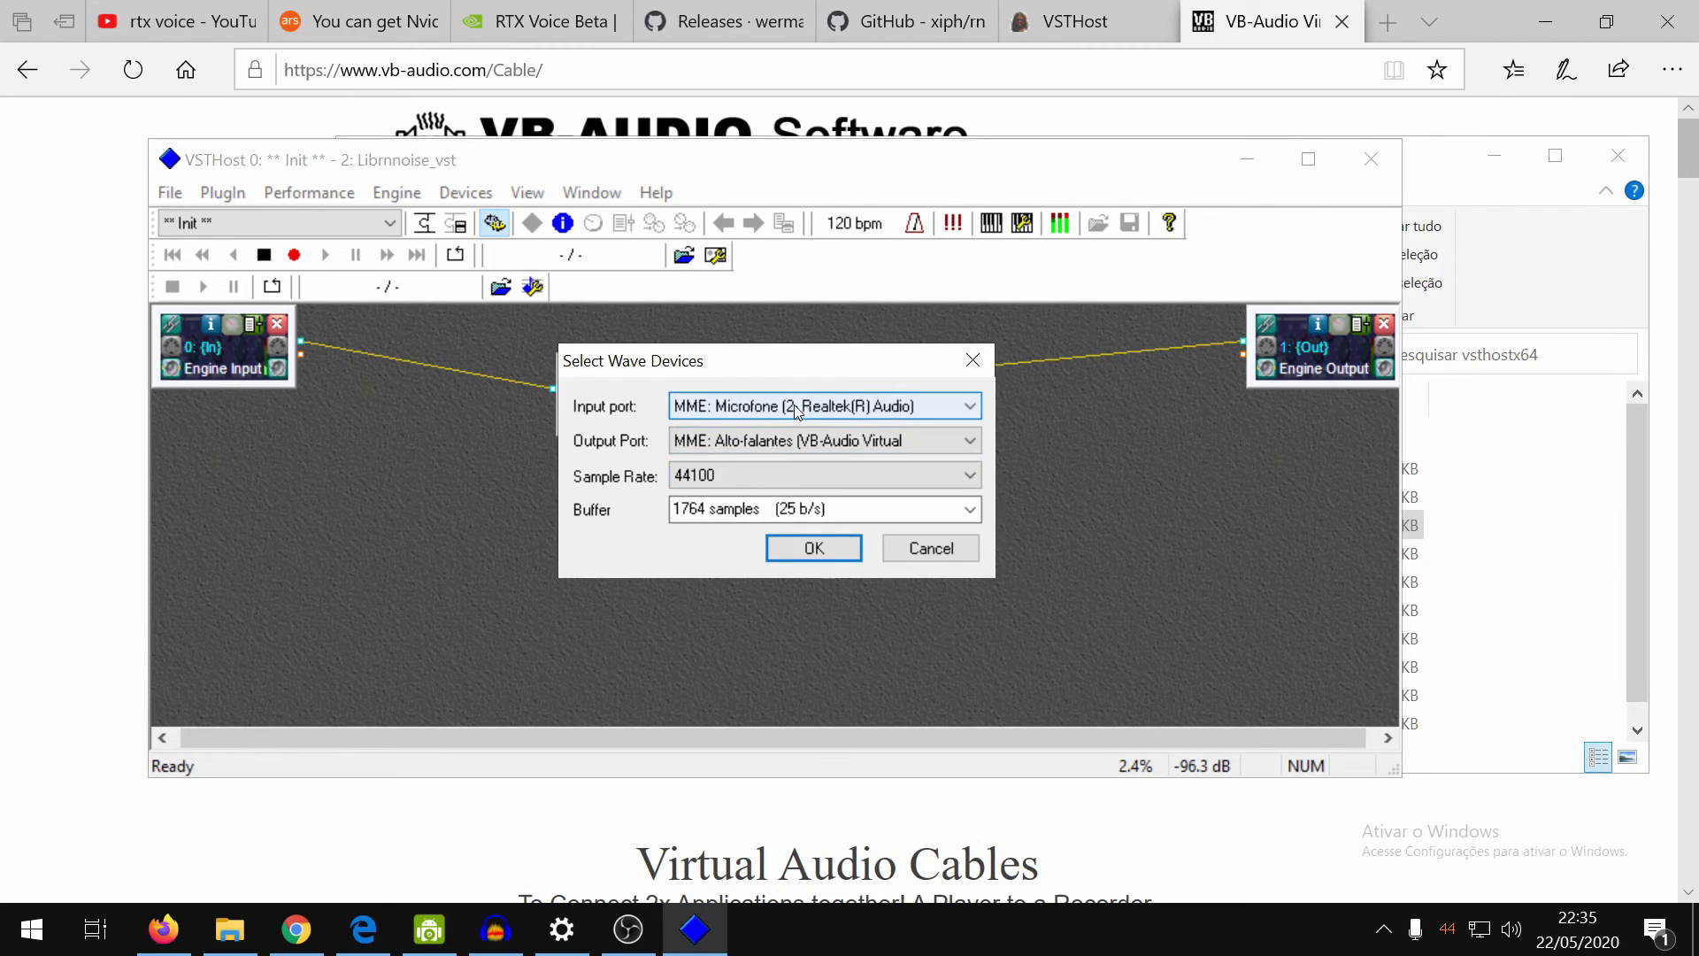
{"action": "left_click", "coordinate": [797, 414]}
{"action": "left_click", "coordinate": [798, 412]}
{"action": "left_click", "coordinate": [910, 408]}
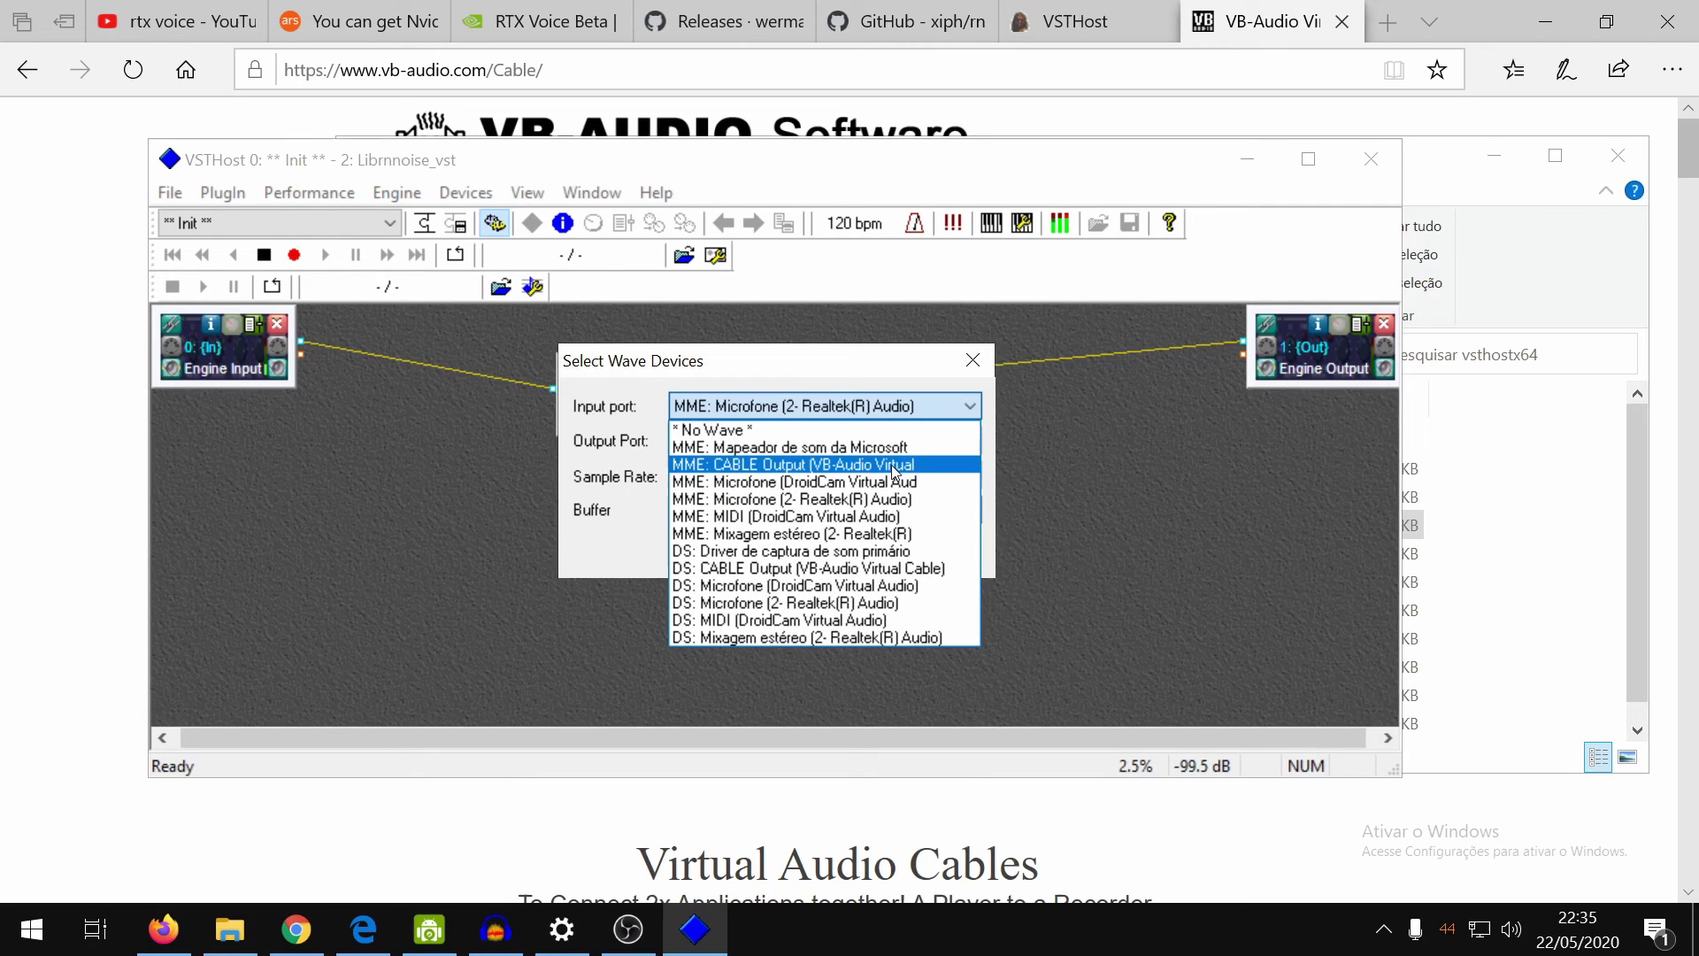
{"action": "left_click", "coordinate": [895, 465]}
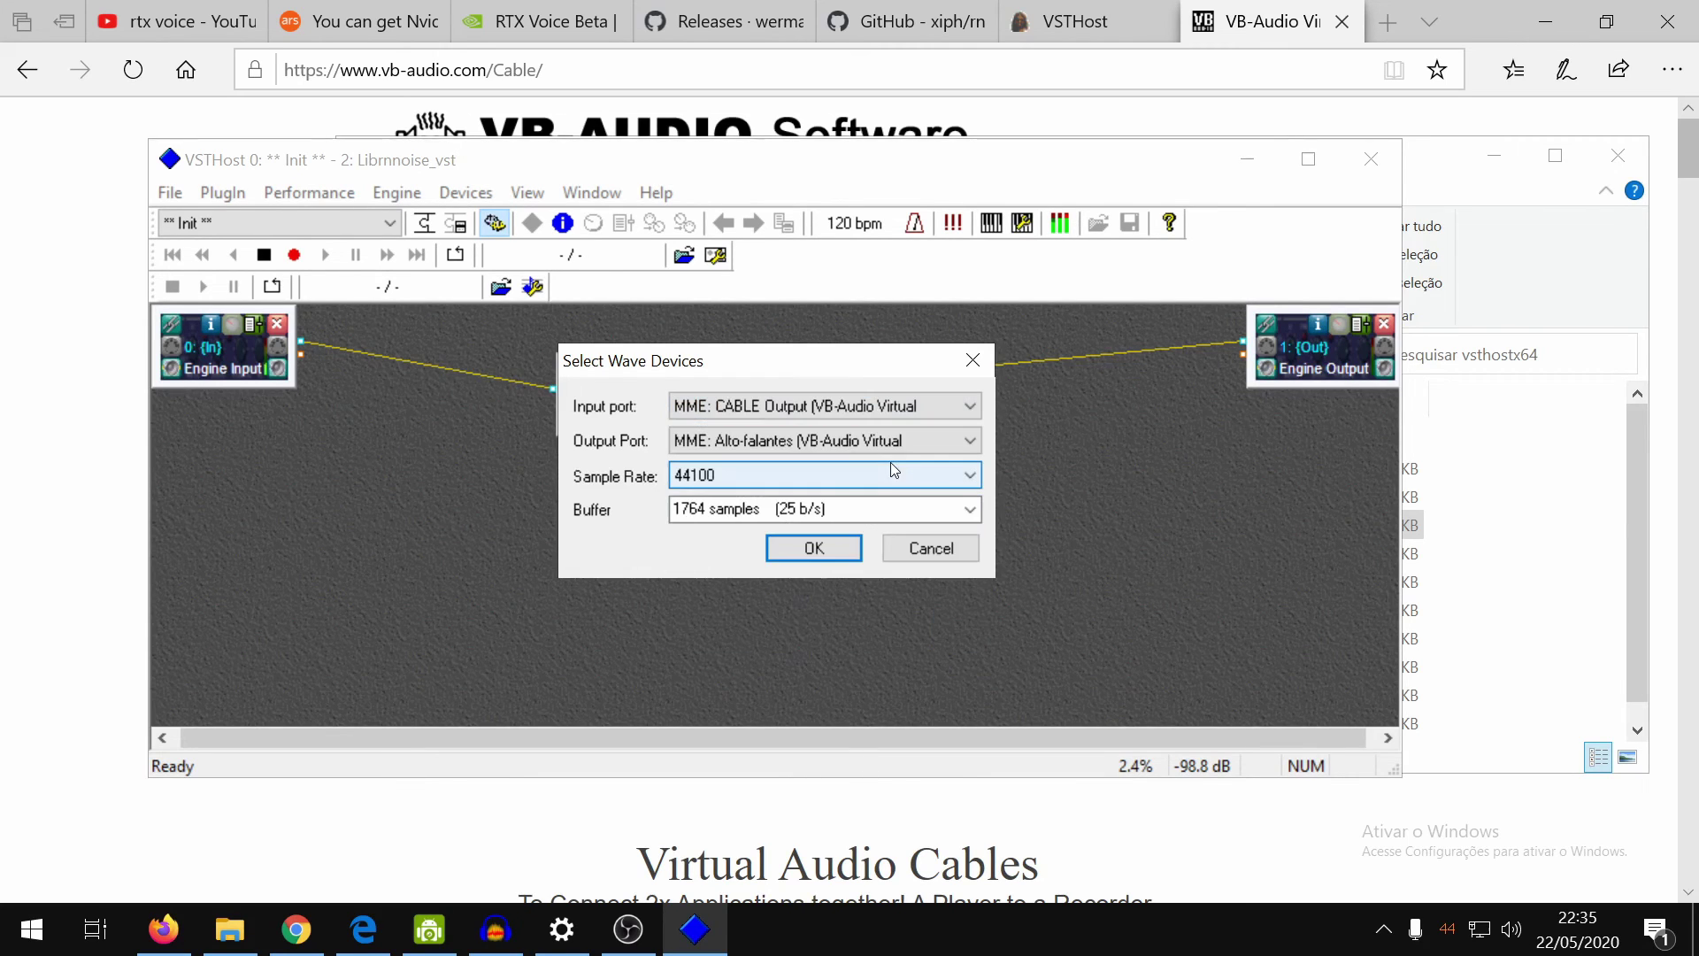
{"action": "left_click", "coordinate": [826, 440]}
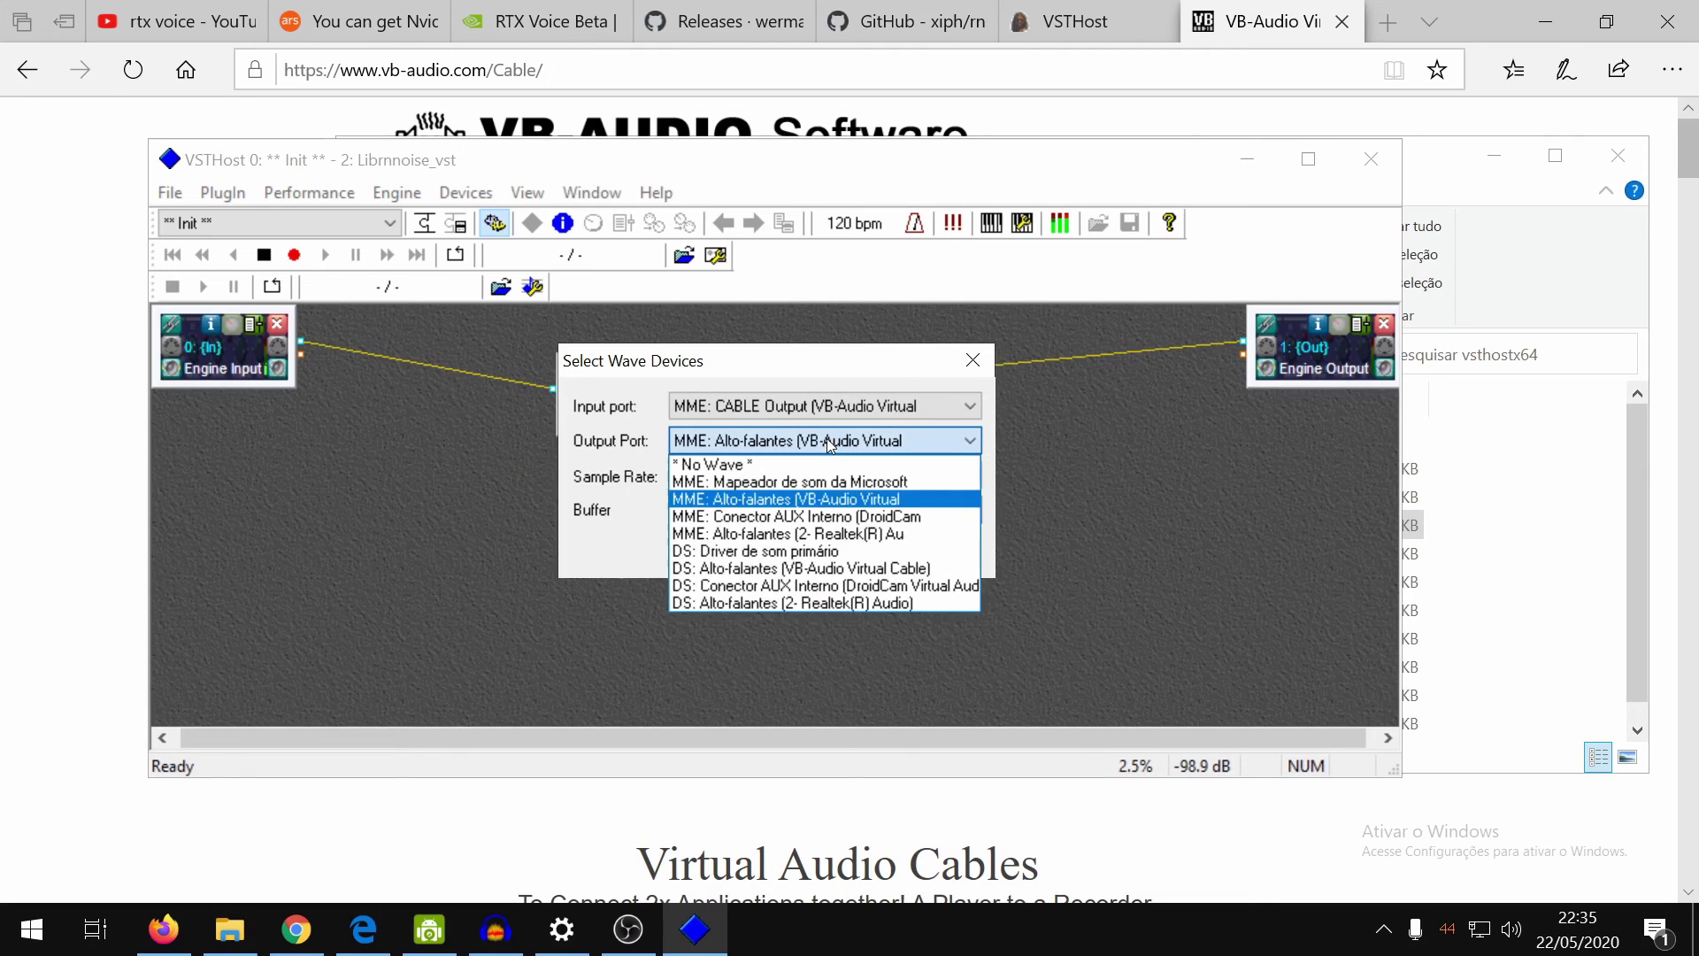
{"action": "left_click", "coordinate": [831, 534]}
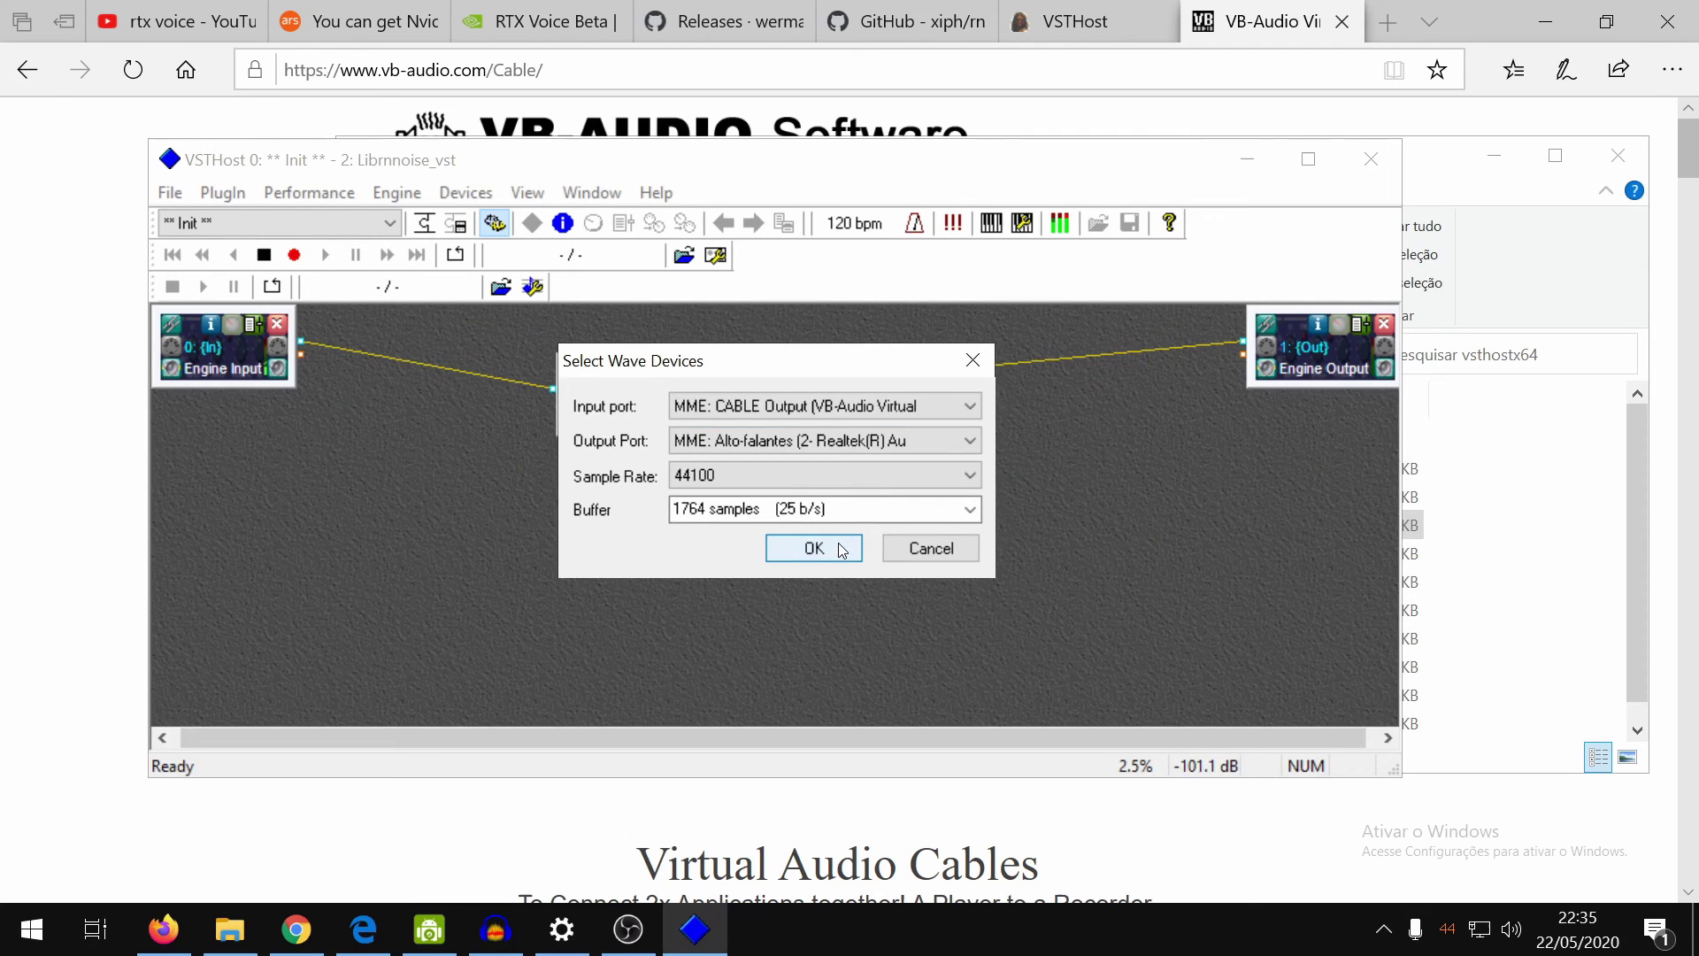
{"action": "left_click", "coordinate": [842, 548]}
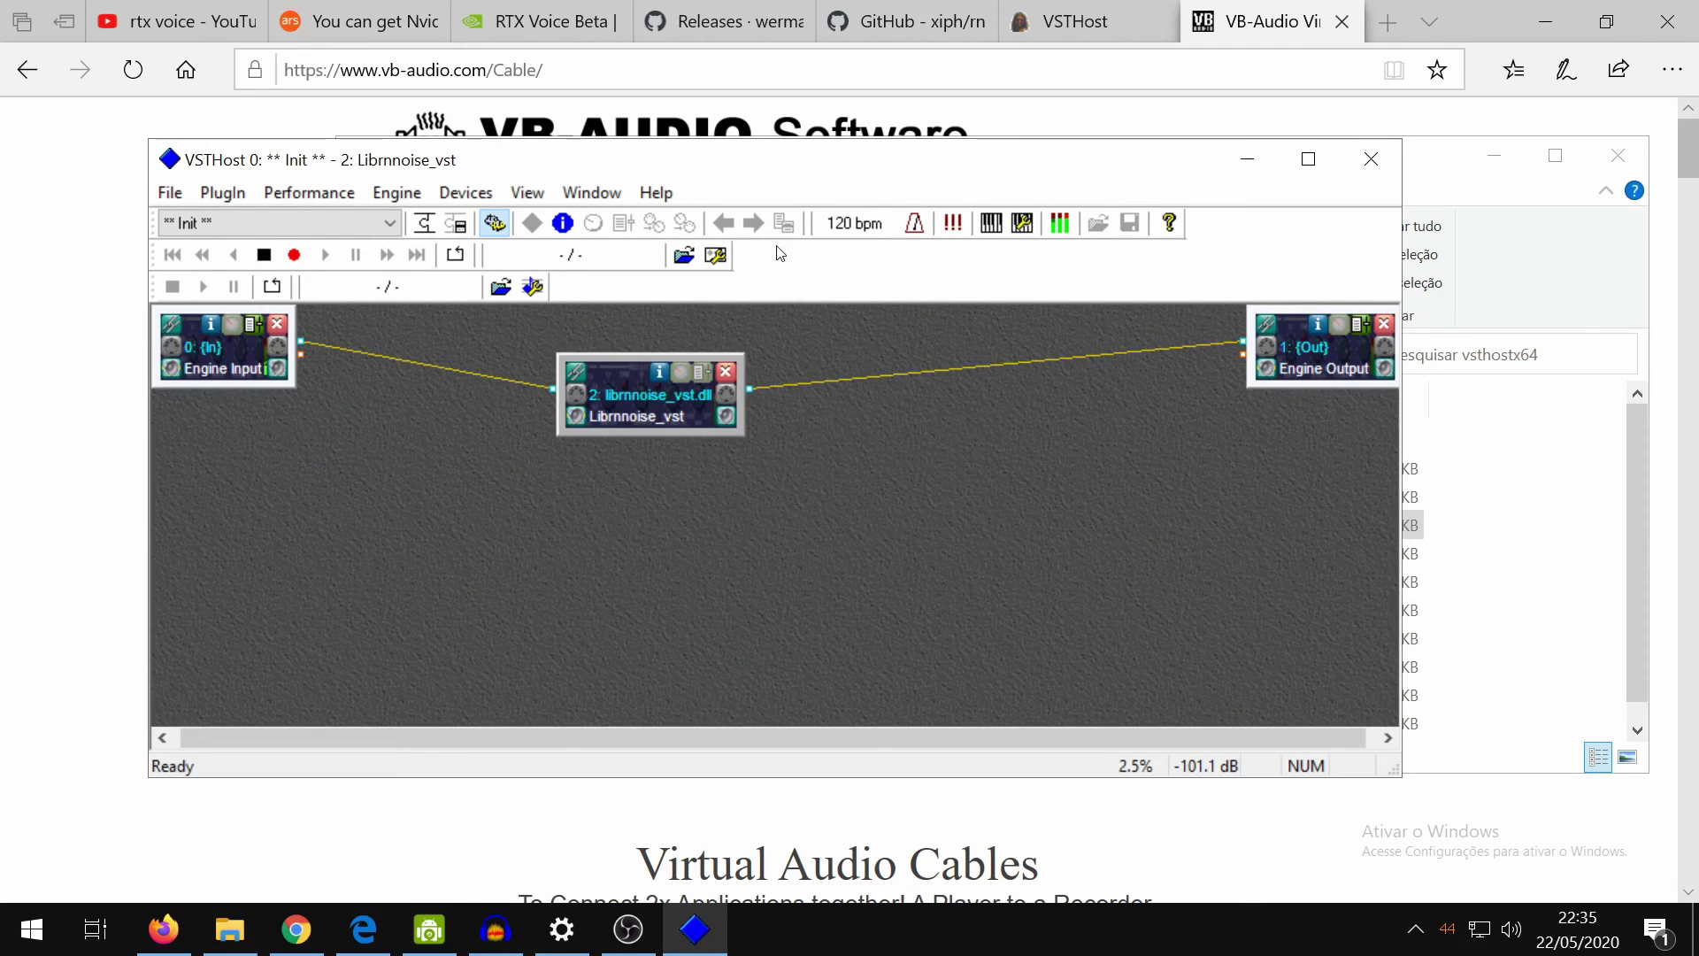
Scroll the VB-Audio Cable page down to the Additional Virtual Cables A+B and C+D offers
{"action": "left_click", "coordinate": [89, 469]}
{"action": "scroll", "coordinate": [634, 552], "scroll_direction": "down", "scroll_amount": 10}
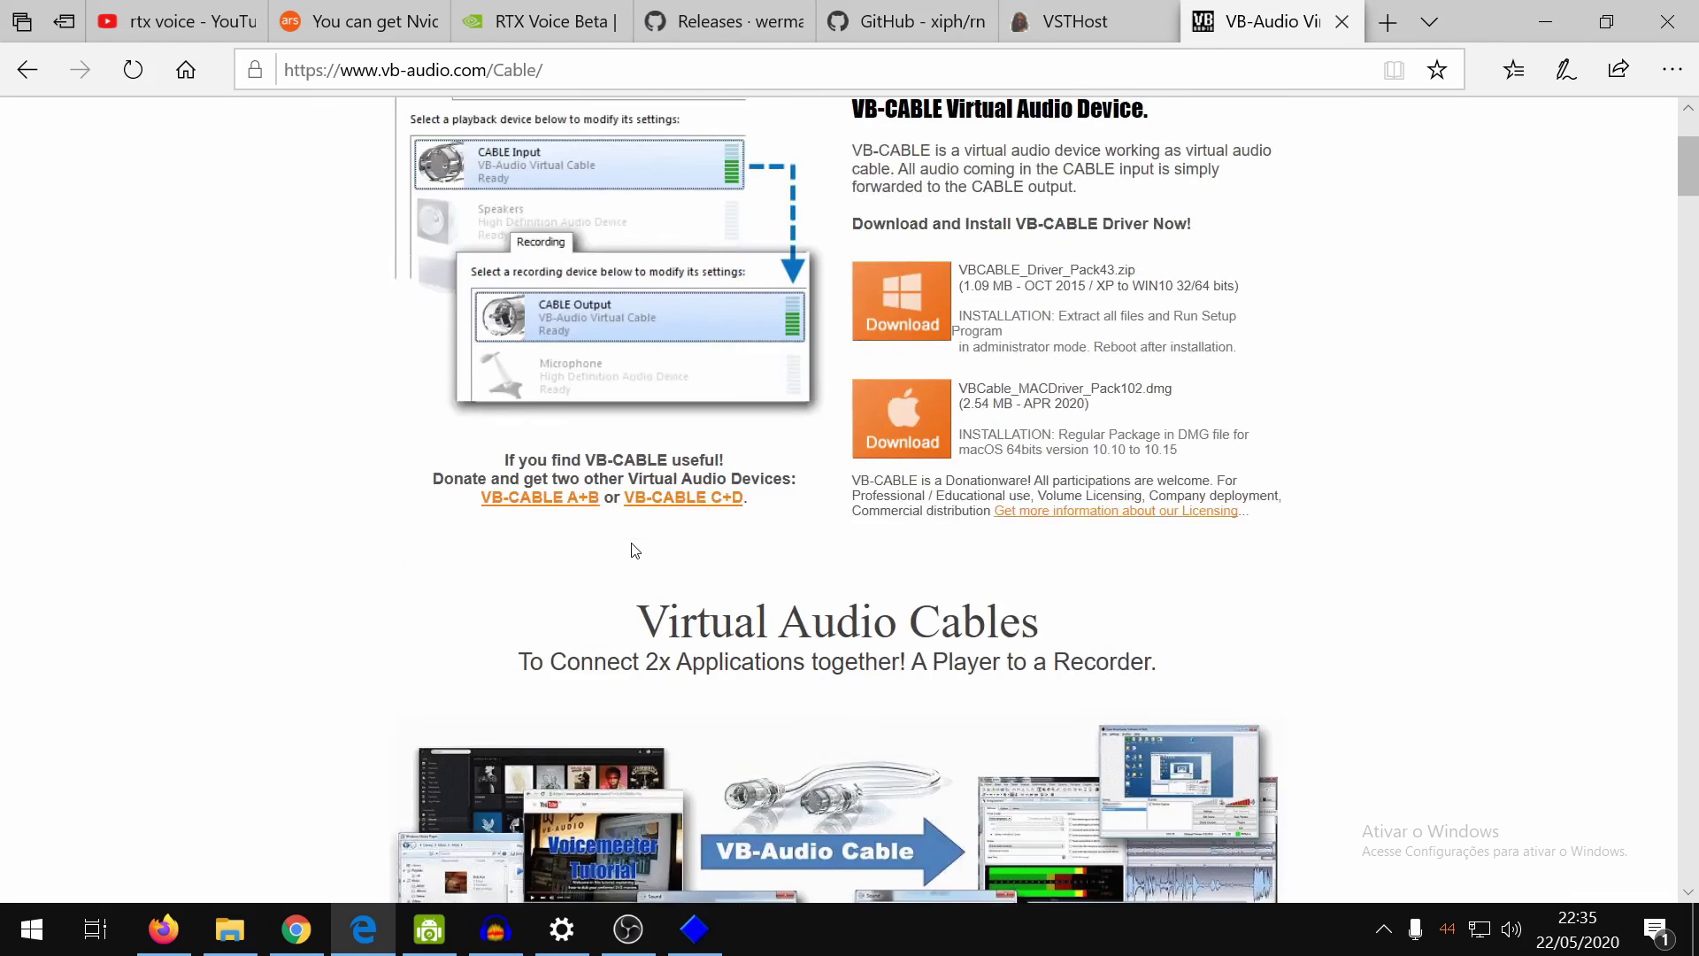
{"action": "scroll", "coordinate": [633, 552], "scroll_direction": "down", "scroll_amount": 5}
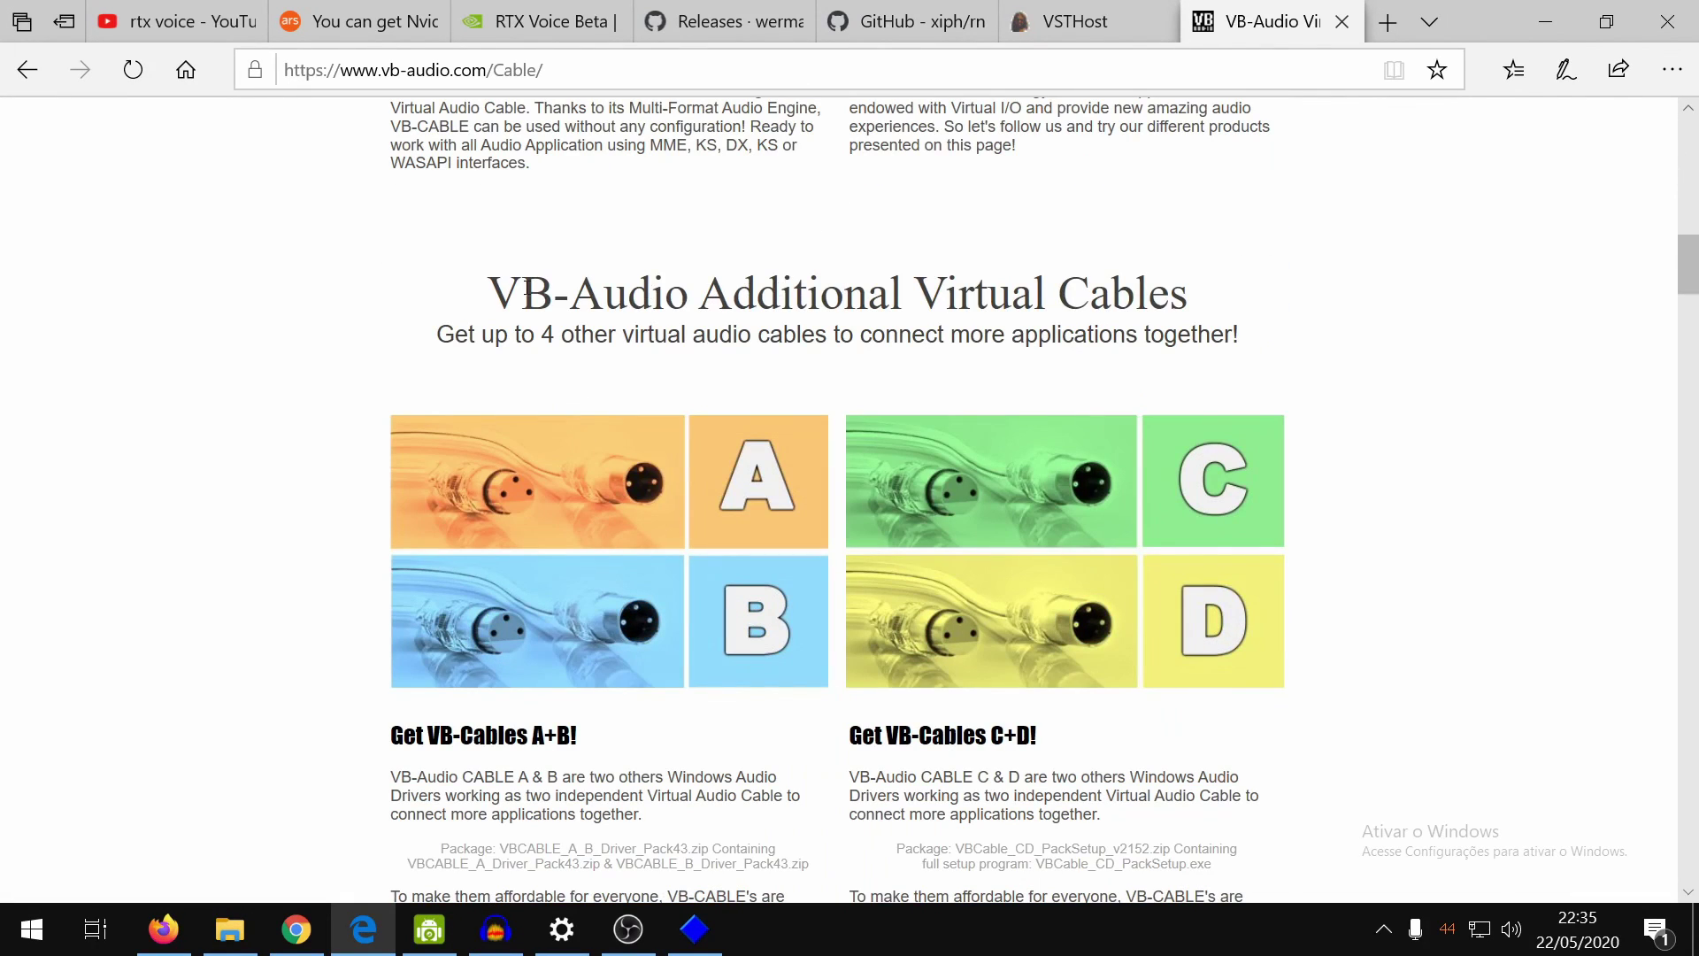
{"action": "left_click_drag", "start_coordinate": [527, 288], "coordinate": [1170, 305]}
{"action": "left_click", "coordinate": [680, 335]}
{"action": "left_click_drag", "start_coordinate": [387, 737], "coordinate": [638, 738]}
{"action": "scroll", "coordinate": [639, 736], "scroll_direction": "down", "scroll_amount": 3}
{"action": "scroll", "coordinate": [639, 736], "scroll_direction": "down", "scroll_amount": 1}
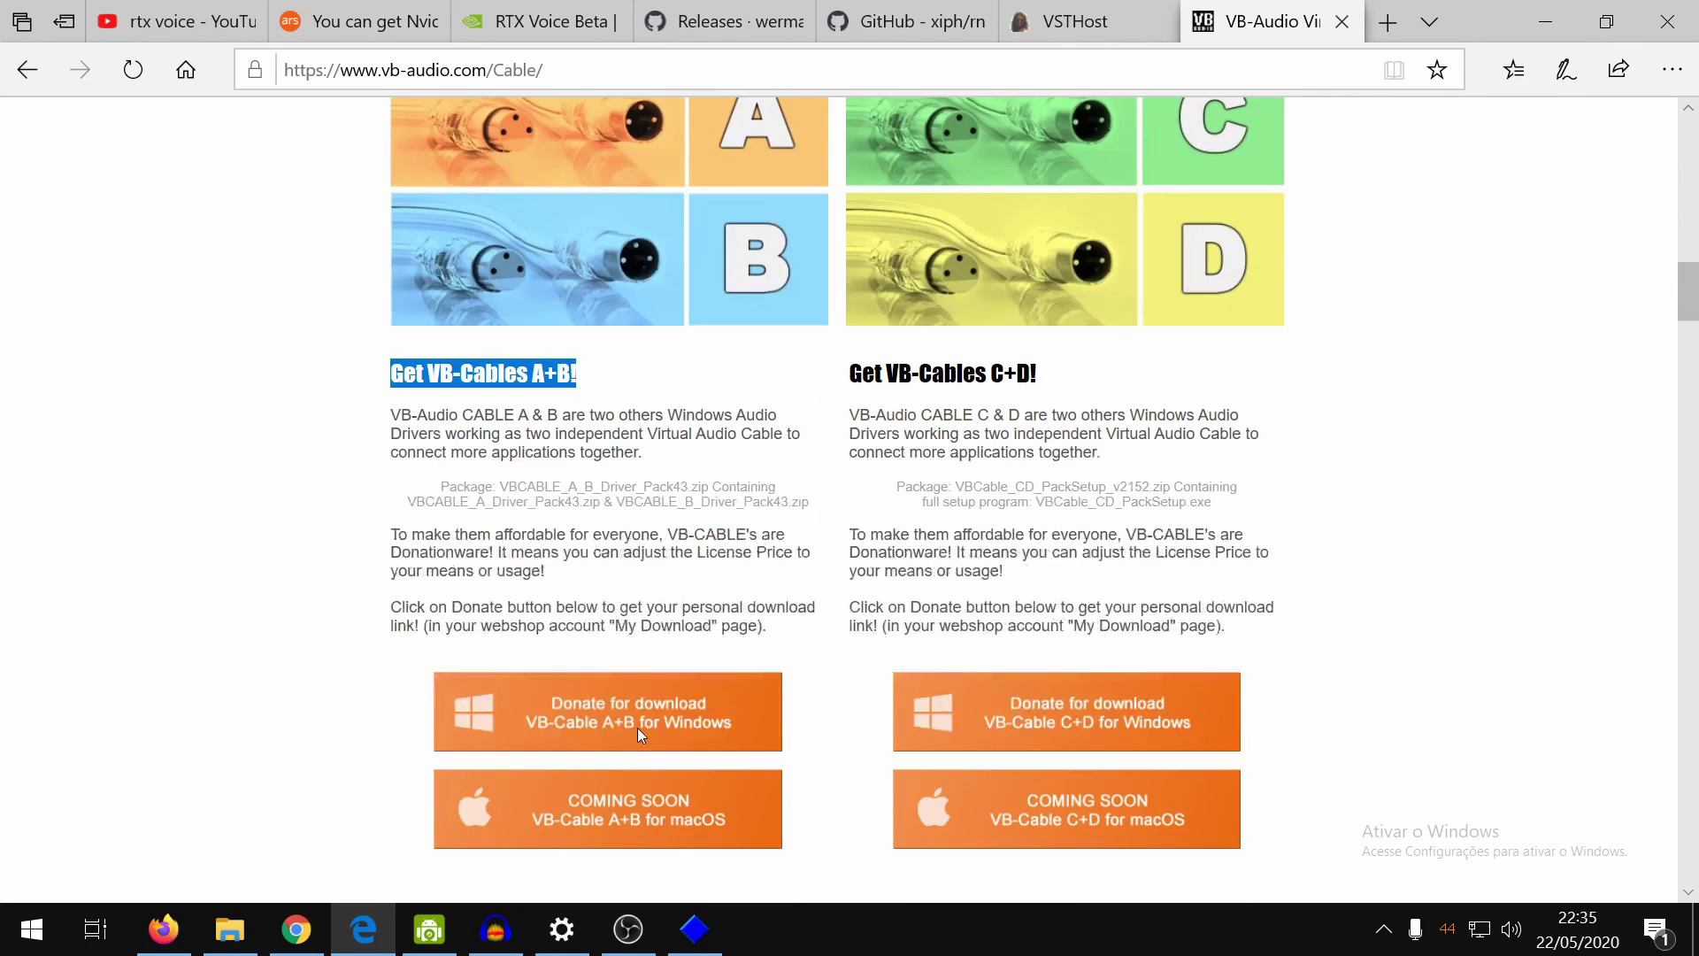